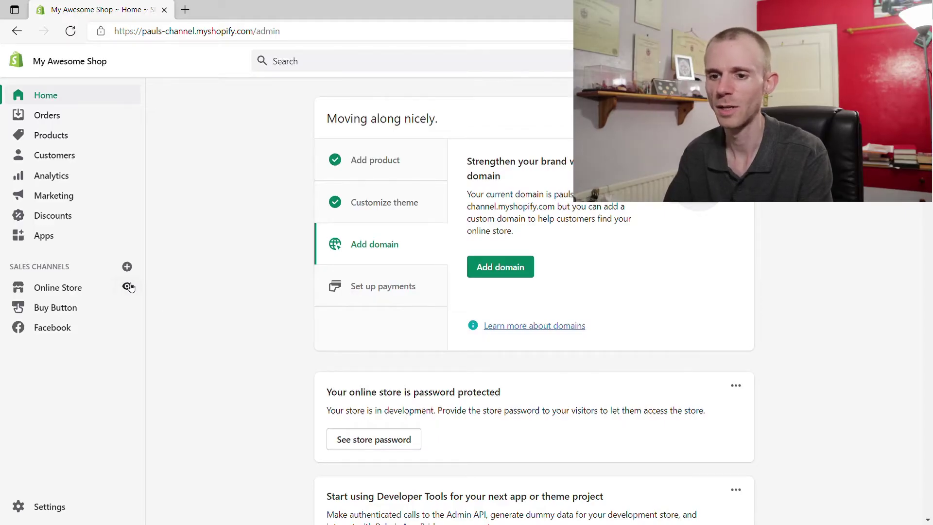
Open the live storefront in a new tab using the Online Store view icon.
left_click(127, 286)
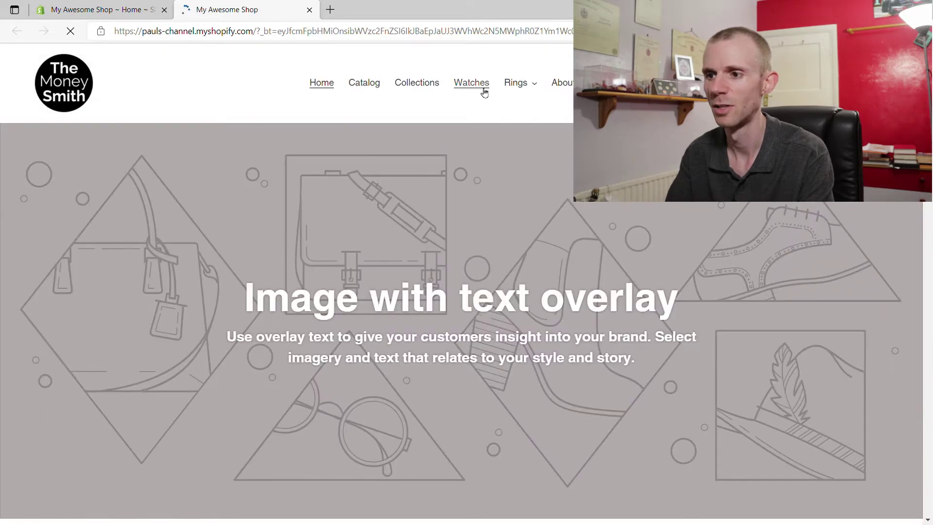
Check the Watches > Automatic Watches collection on the storefront, then return to the admin's Online Store.
left_click(484, 89)
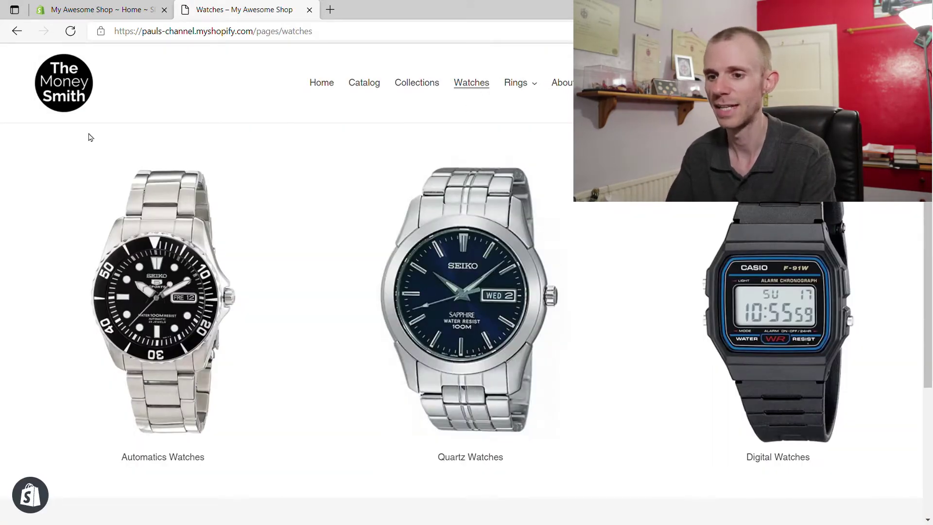
left_click(156, 257)
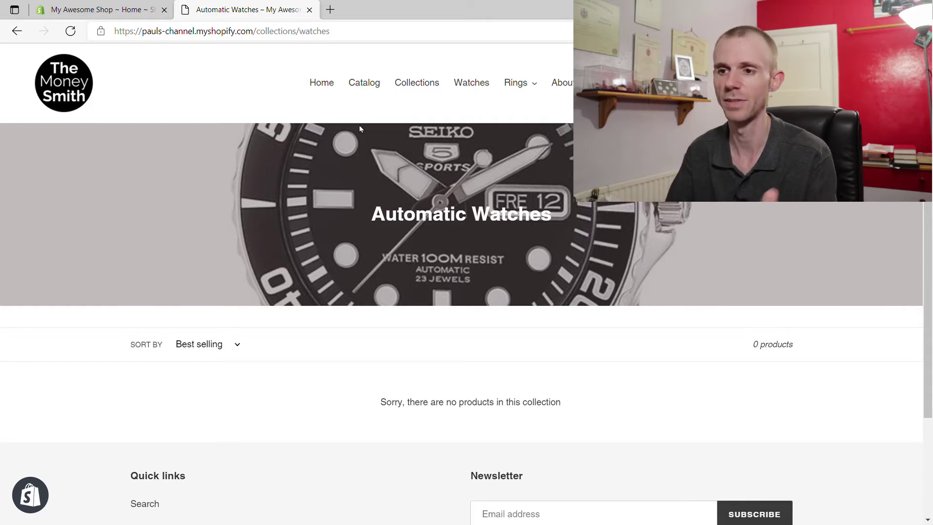
left_click(310, 9)
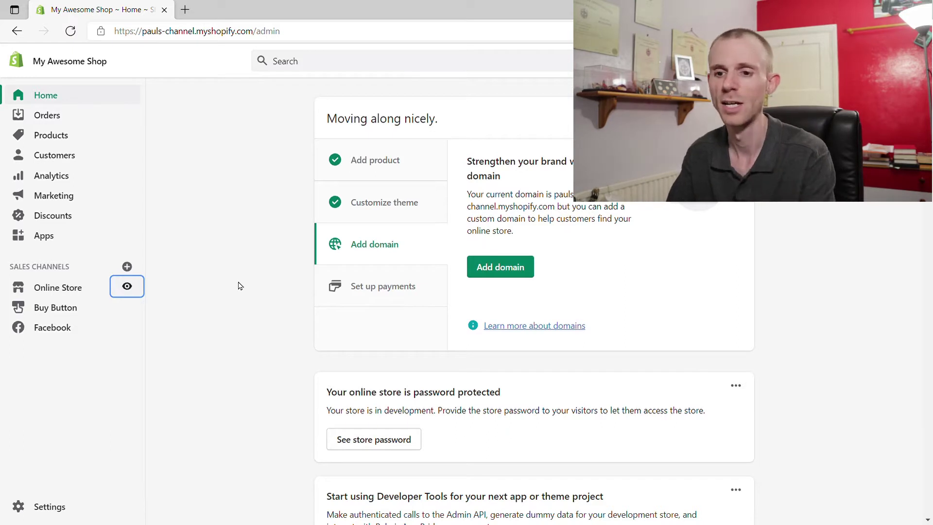
left_click(67, 294)
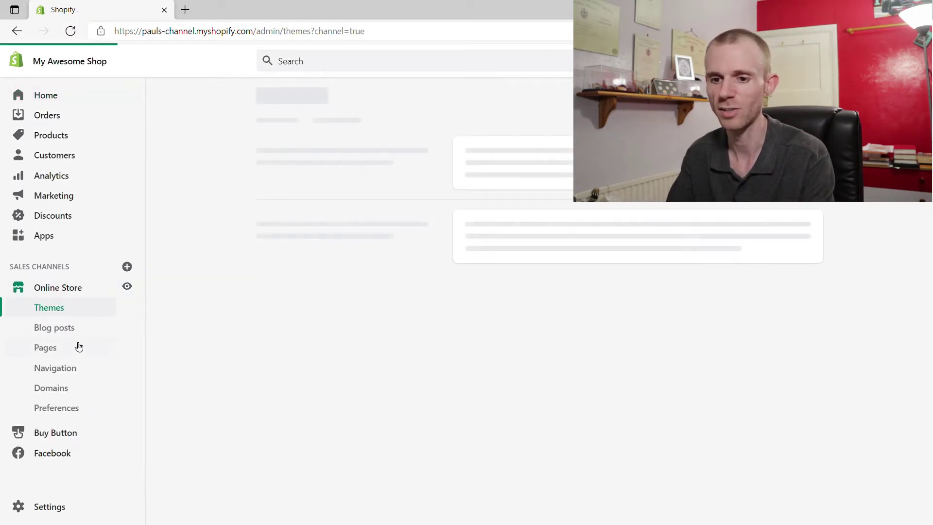
Create and save a page titled 'accessories' using the list-collections theme template.
left_click(33, 349)
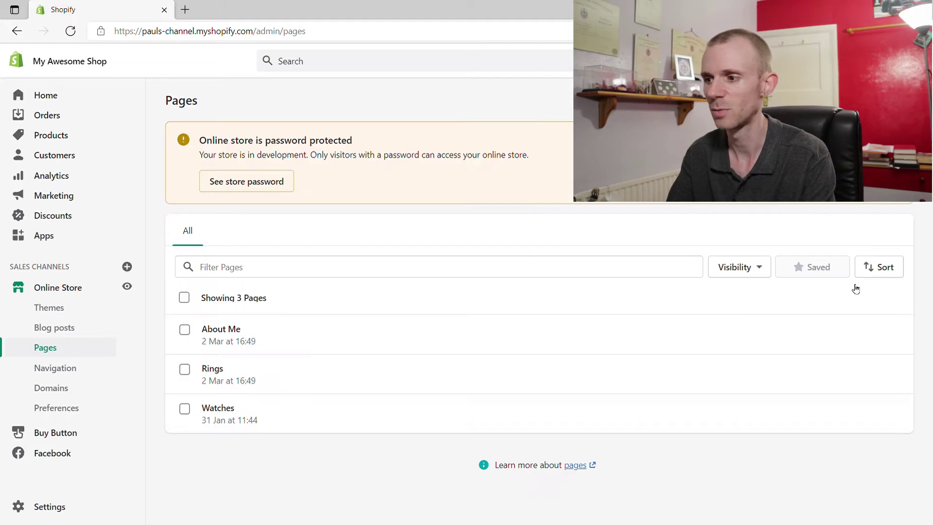
left_click(876, 100)
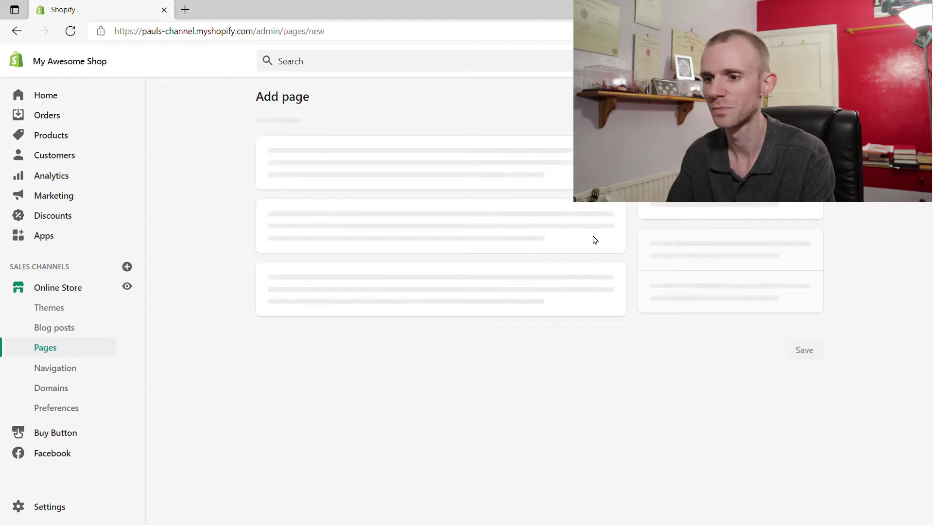
left_click(344, 165)
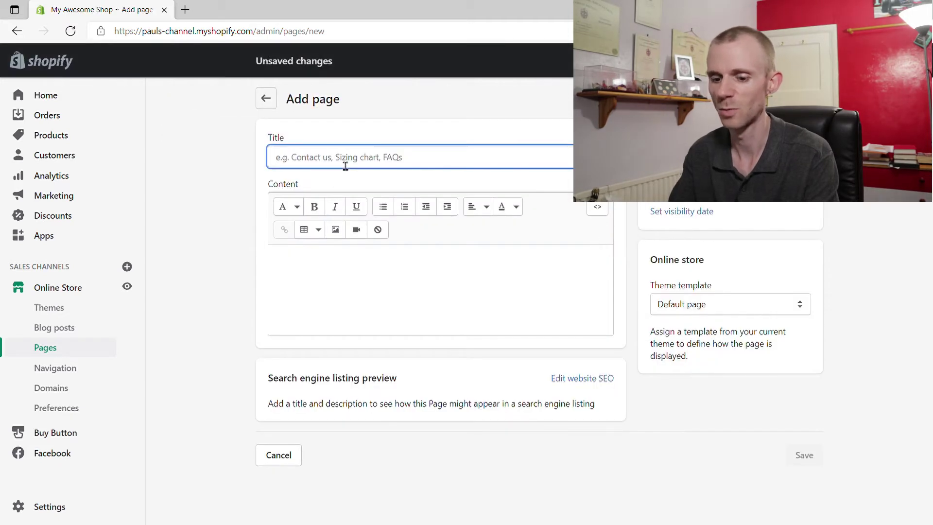
type("accessories")
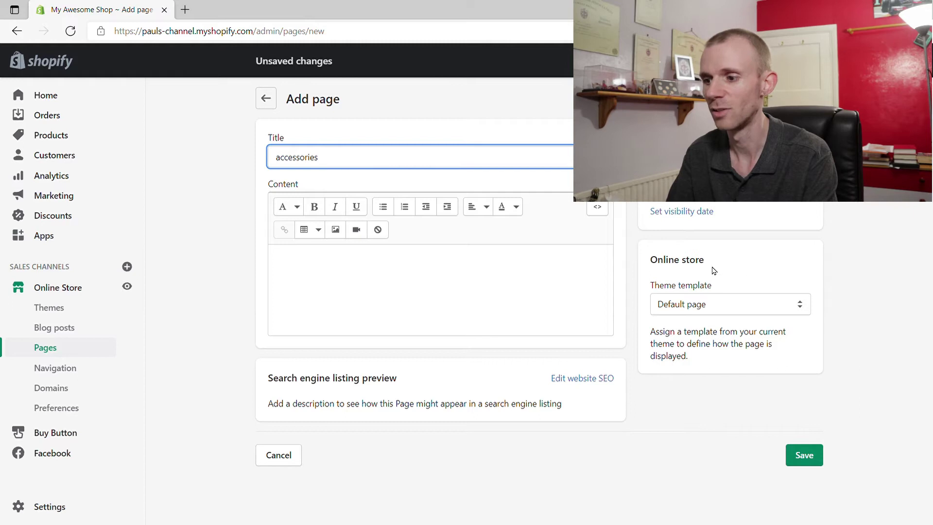
left_click(720, 305)
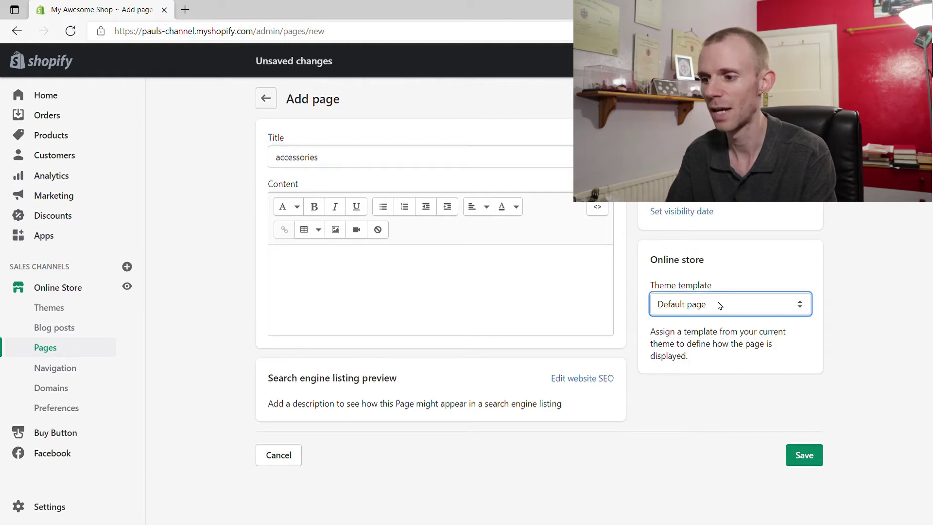
left_click(698, 351)
left_click(804, 454)
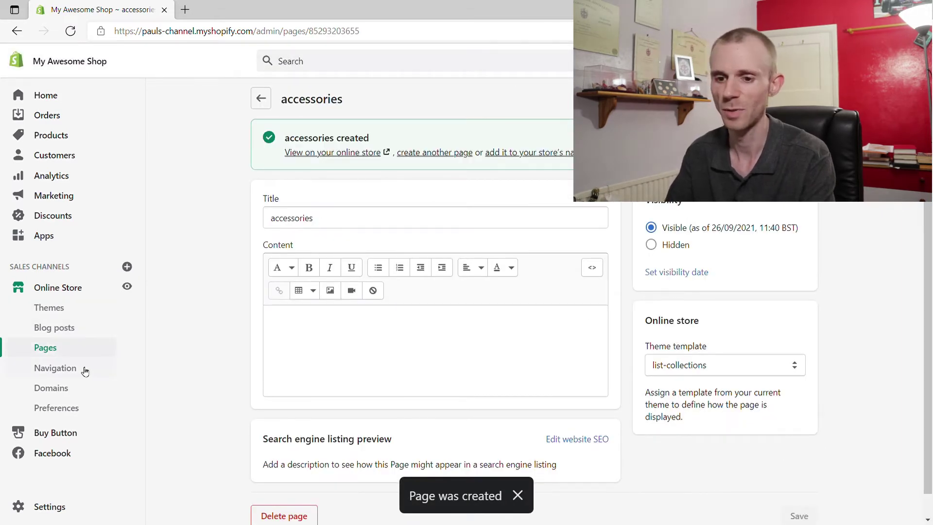
left_click(61, 369)
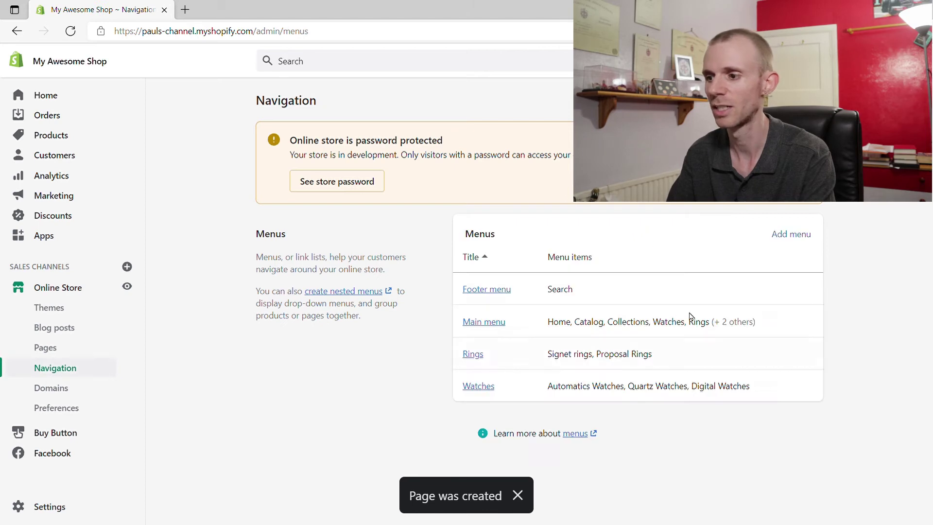
Start a new menu titled 'accessories' with a Watches item linked to the Watches page.
left_click(799, 237)
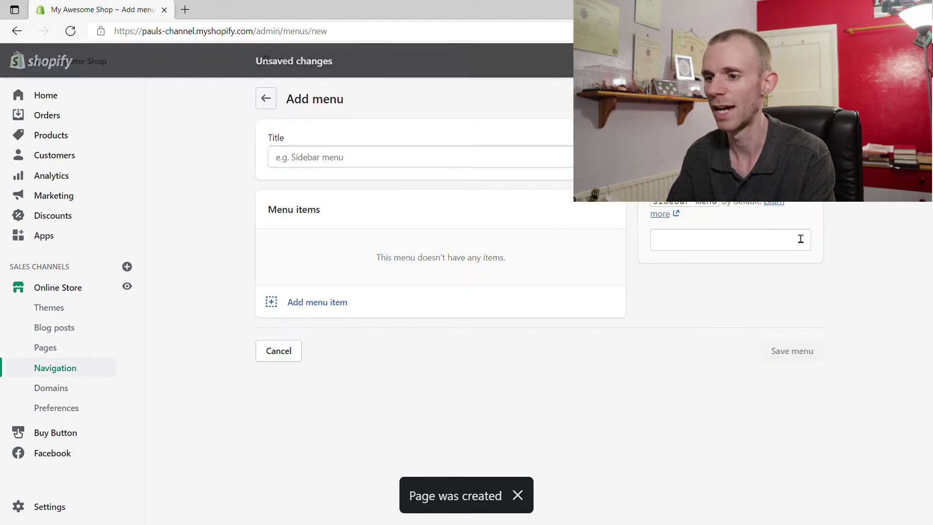
left_click(347, 165)
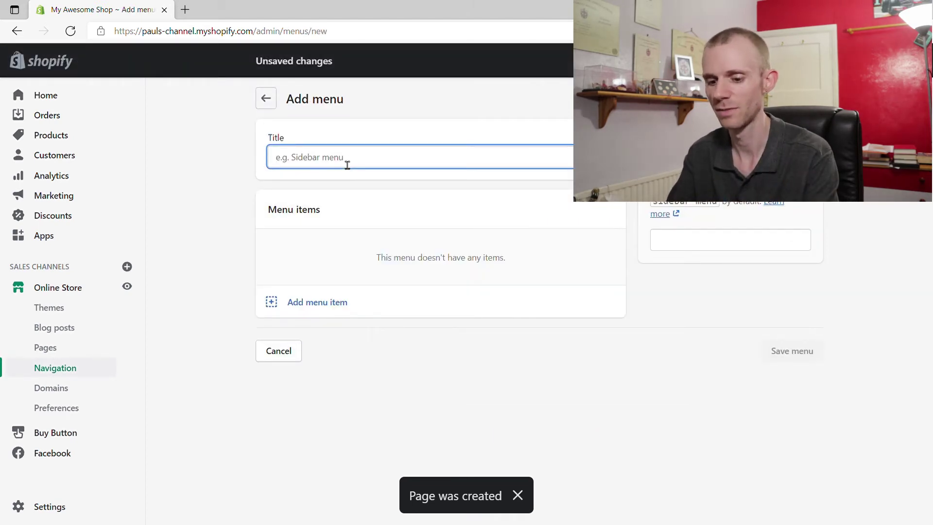
type("ac")
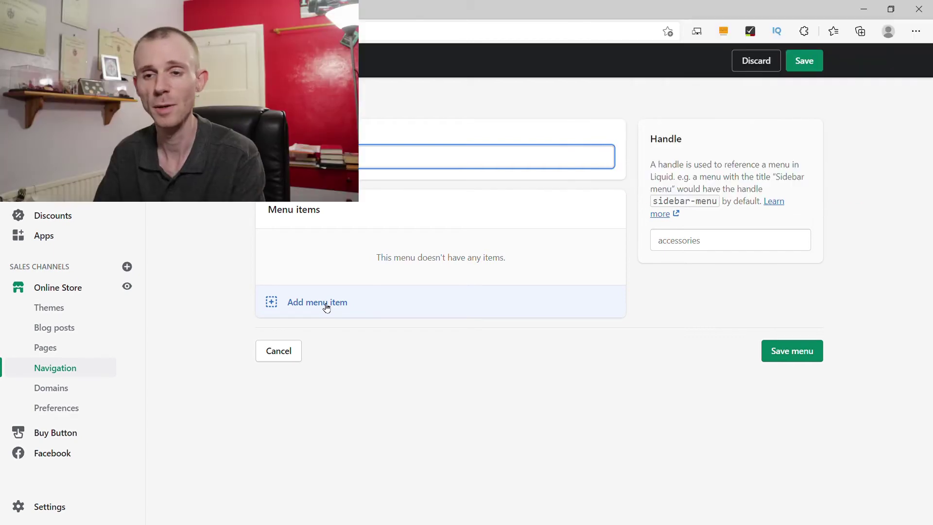
left_click(325, 303)
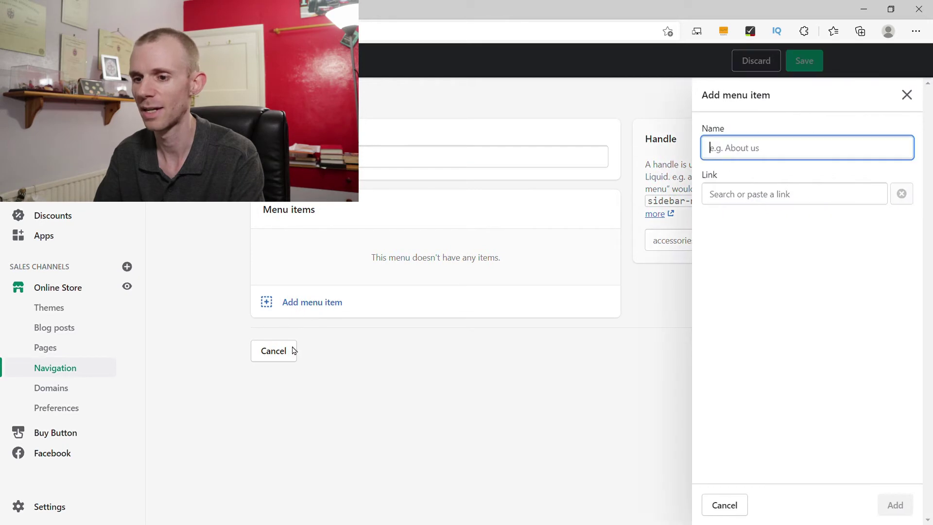
left_click(764, 196)
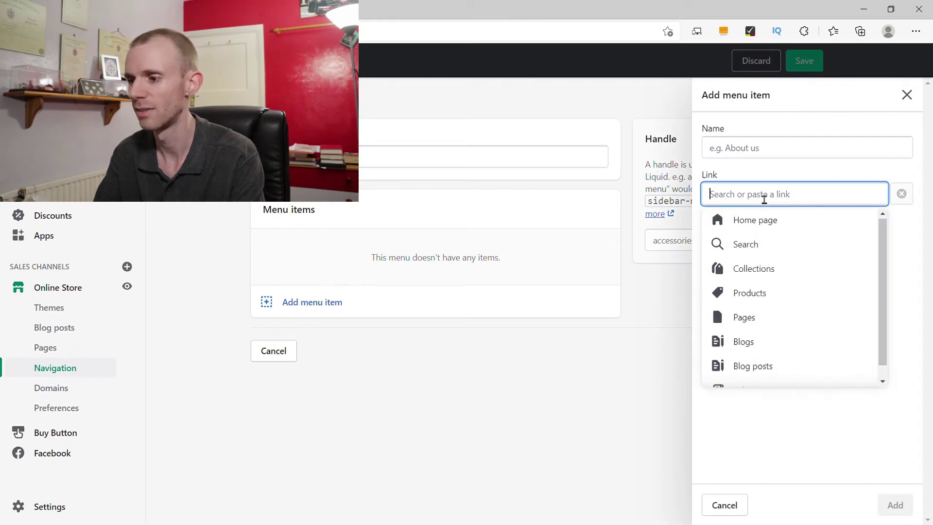
left_click(759, 316)
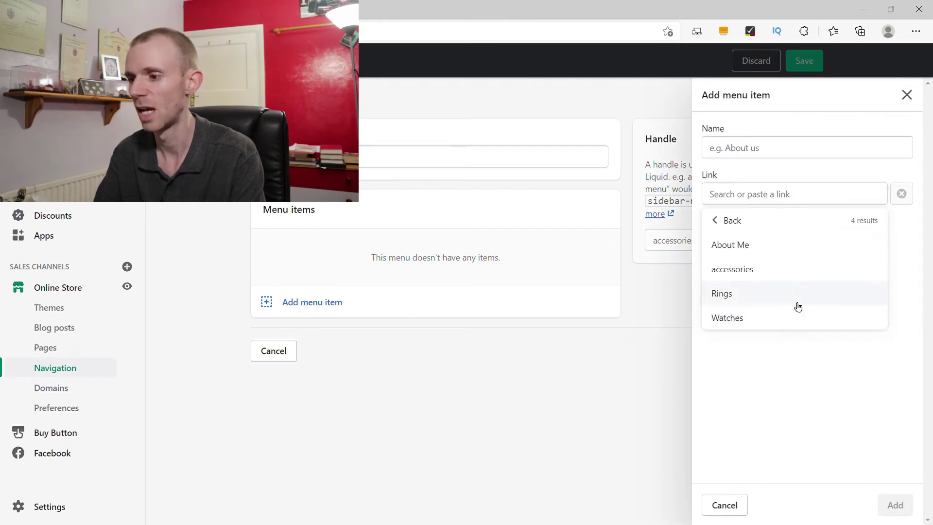
left_click(747, 318)
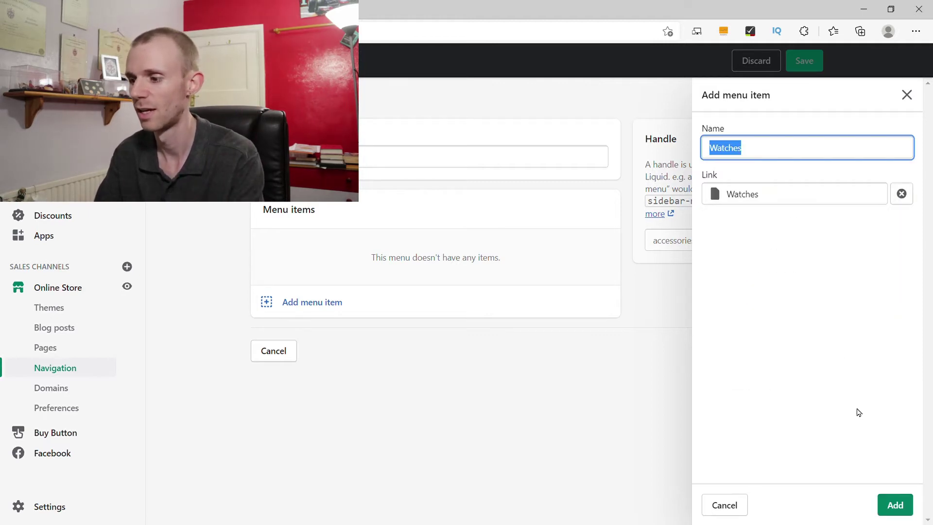
left_click(893, 505)
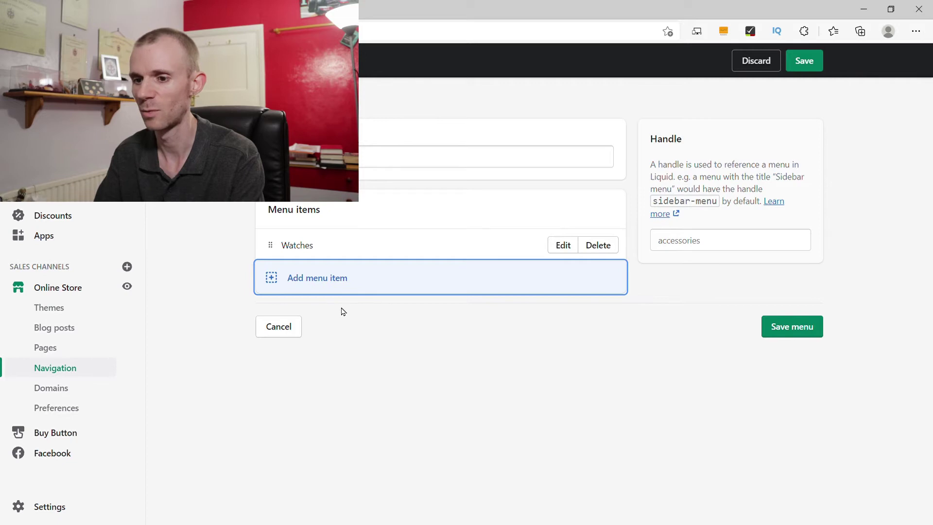
Add a Rings item linked to the Rings page and save the accessories menu.
left_click(310, 281)
left_click(800, 201)
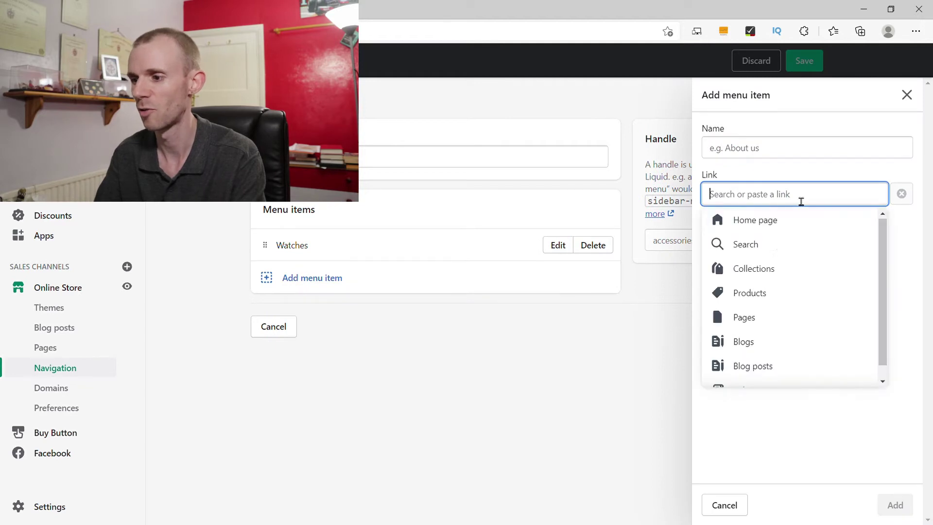
left_click(763, 318)
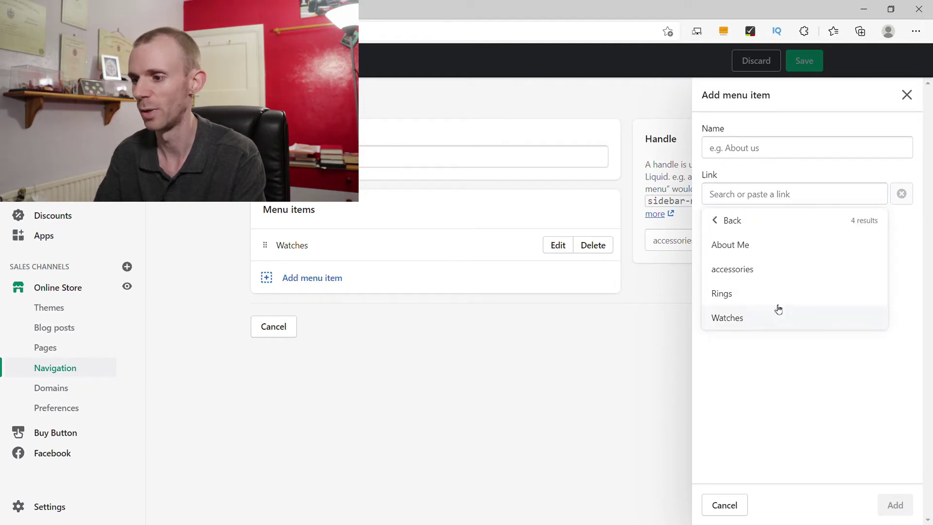
left_click(743, 294)
left_click(895, 505)
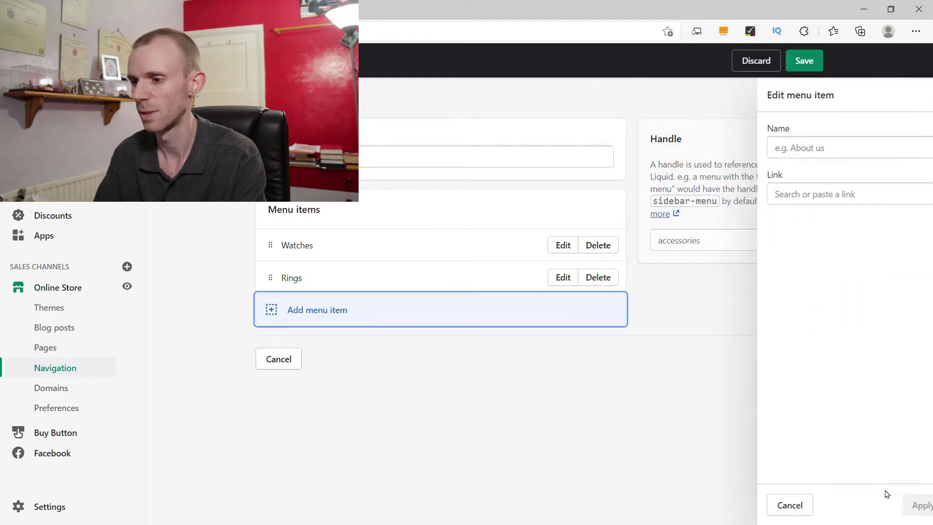
left_click(787, 359)
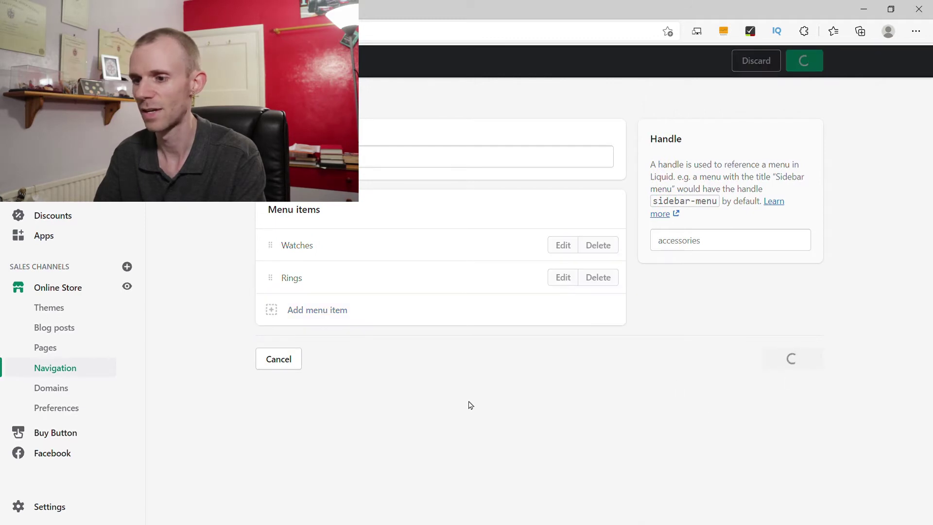
left_click(73, 372)
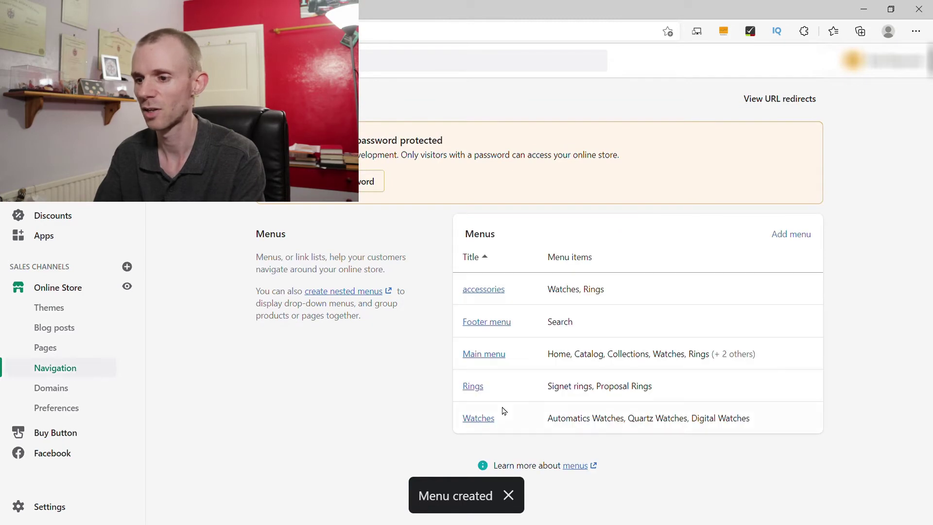
left_click(495, 355)
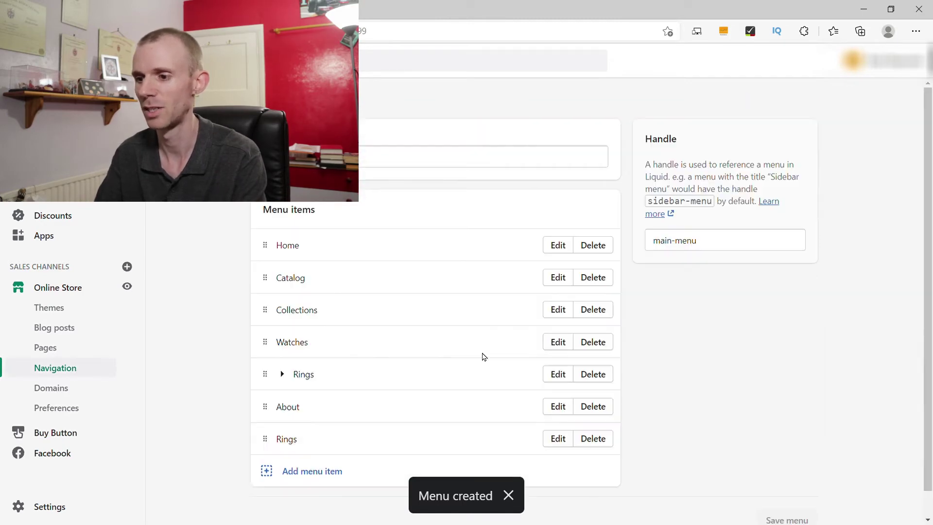
Append an accessories item linked to the accessories page to the Main menu and save it.
scroll(294, 356, "down", 1)
left_click(309, 444)
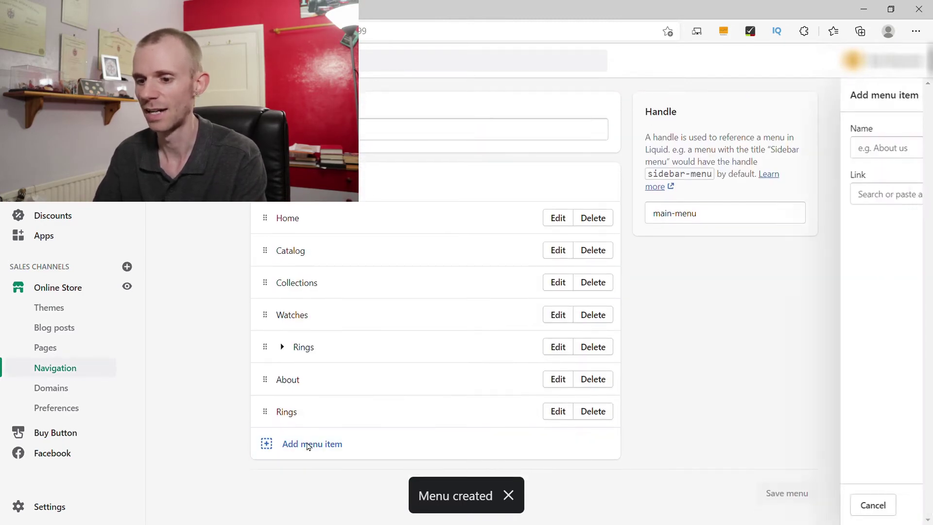
left_click(783, 194)
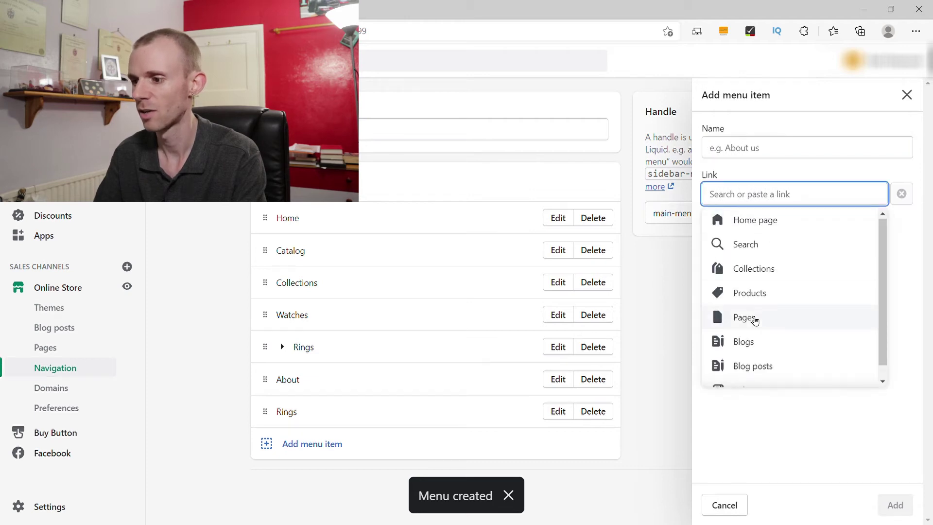
left_click(753, 318)
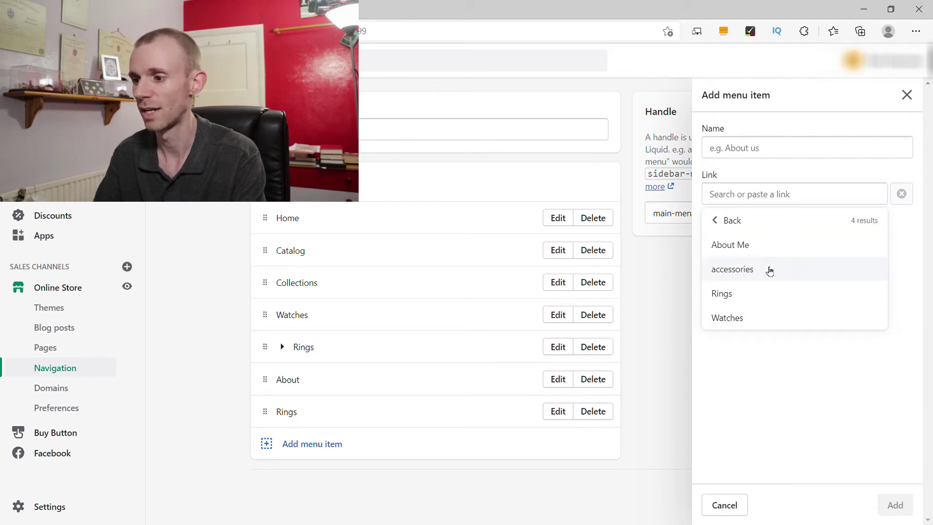
left_click(770, 271)
left_click(895, 505)
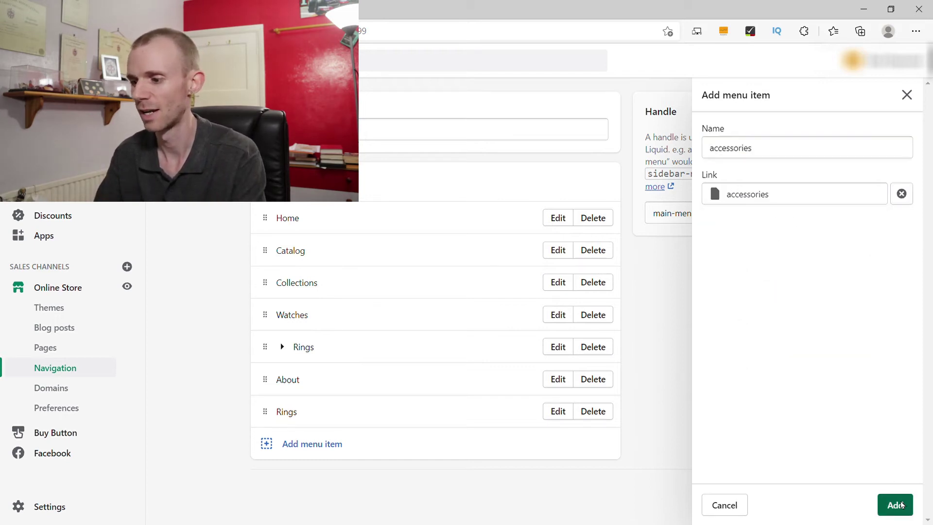
scroll(724, 401, "down", 1)
left_click(783, 500)
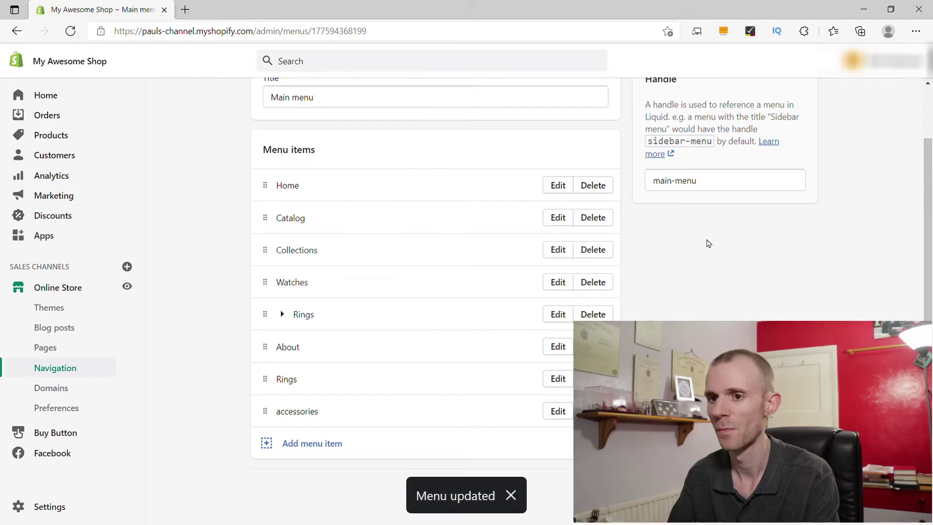
On the live storefront, open accessories and test the Watches tile and Automatic Watches, then go back.
left_click(127, 286)
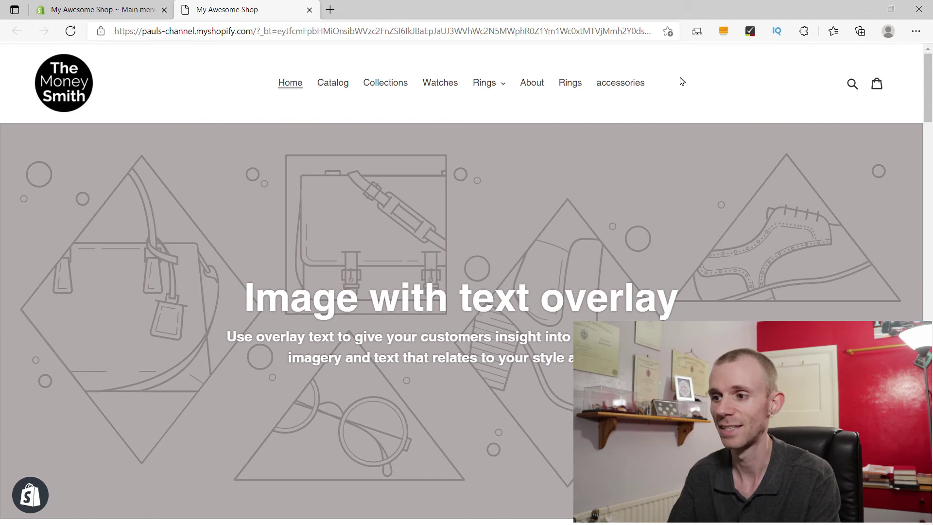
left_click(626, 86)
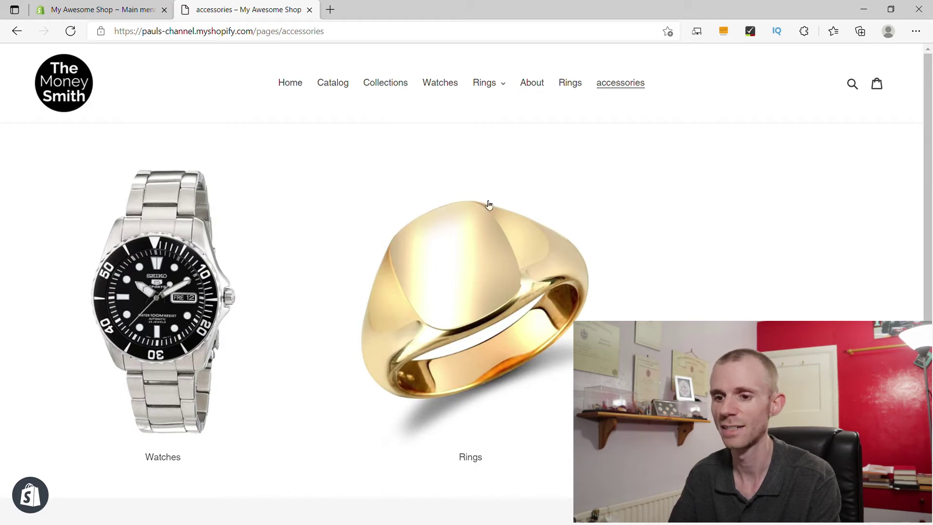
left_click(164, 328)
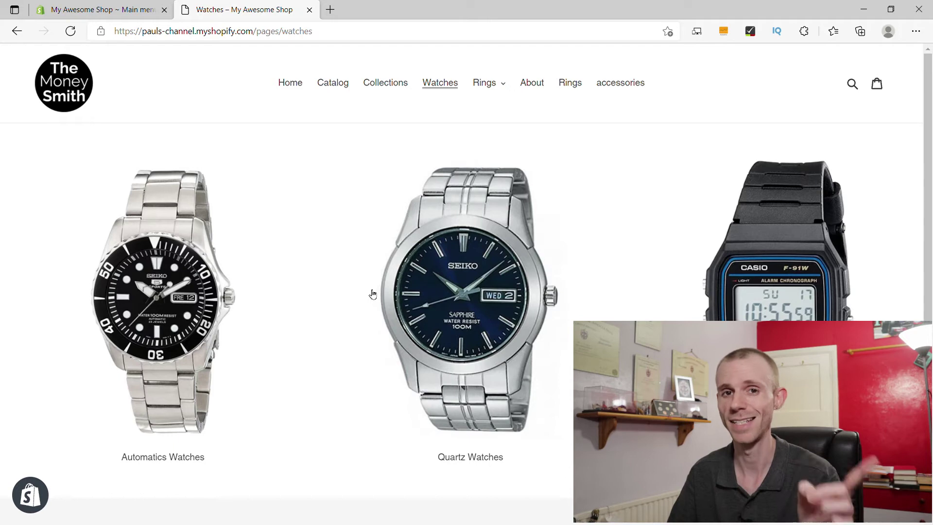
left_click(195, 297)
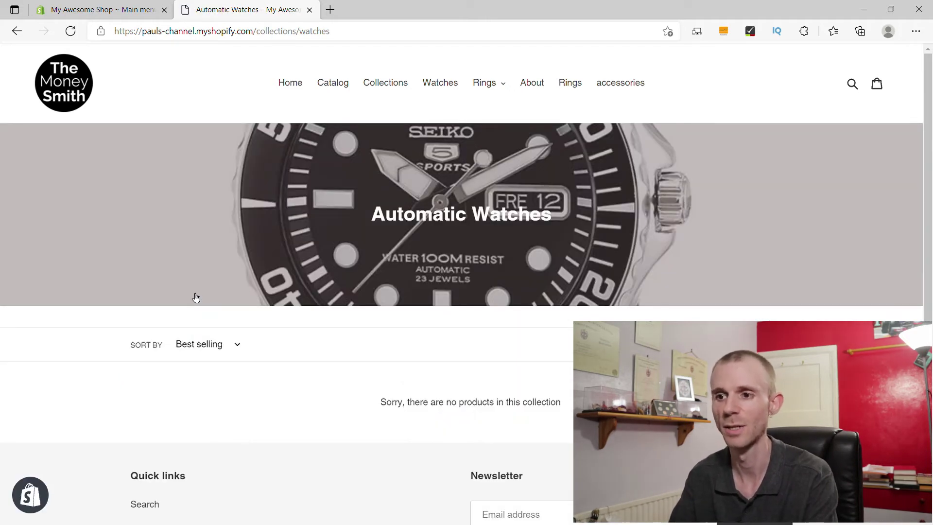
left_click(17, 31)
left_click(17, 31)
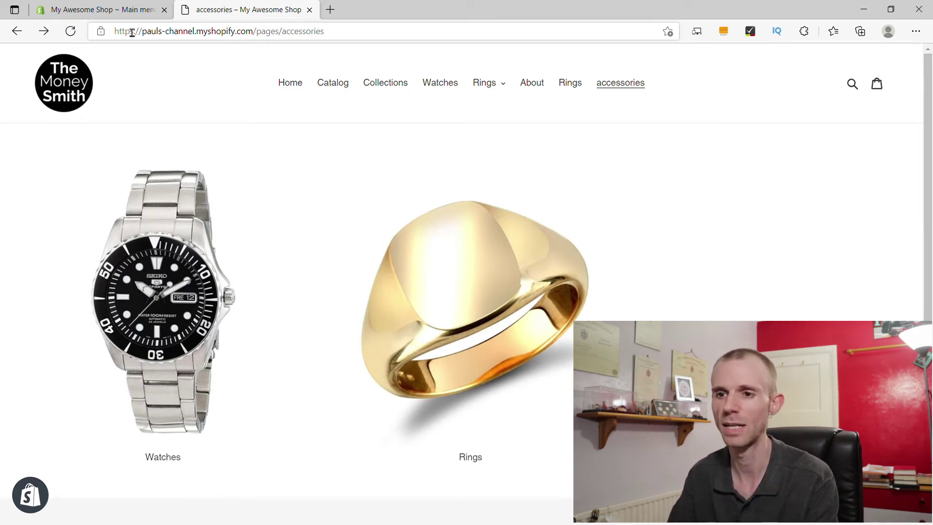
left_click(102, 9)
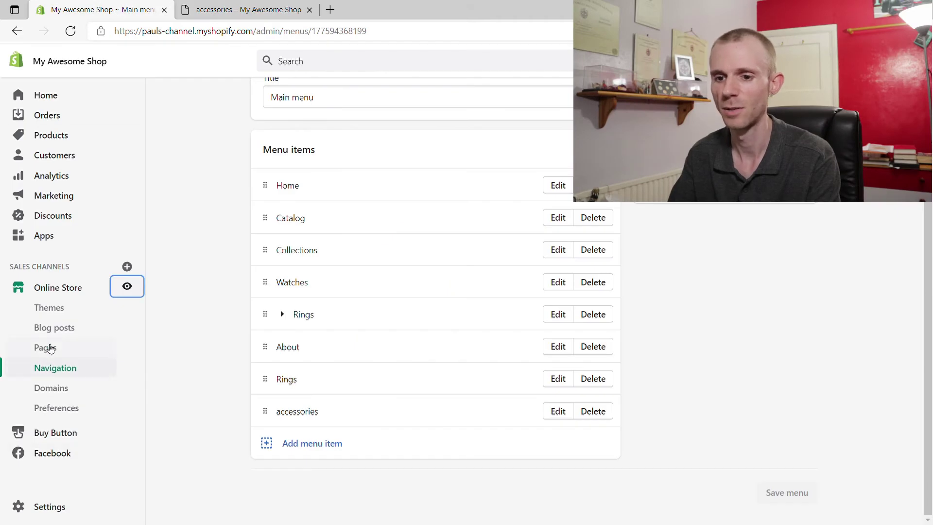
Create and save a page titled 'test' with the list-collections theme template.
left_click(48, 347)
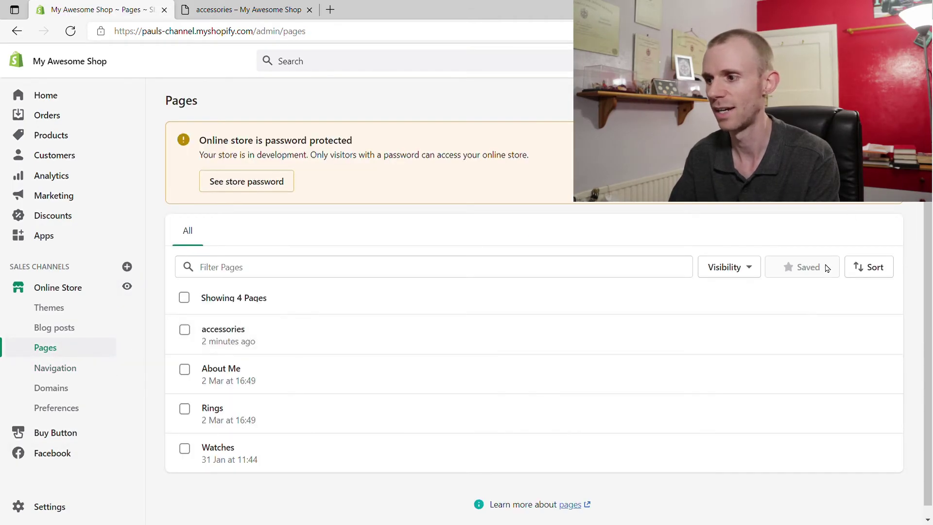
left_click(874, 100)
left_click(369, 167)
type("test")
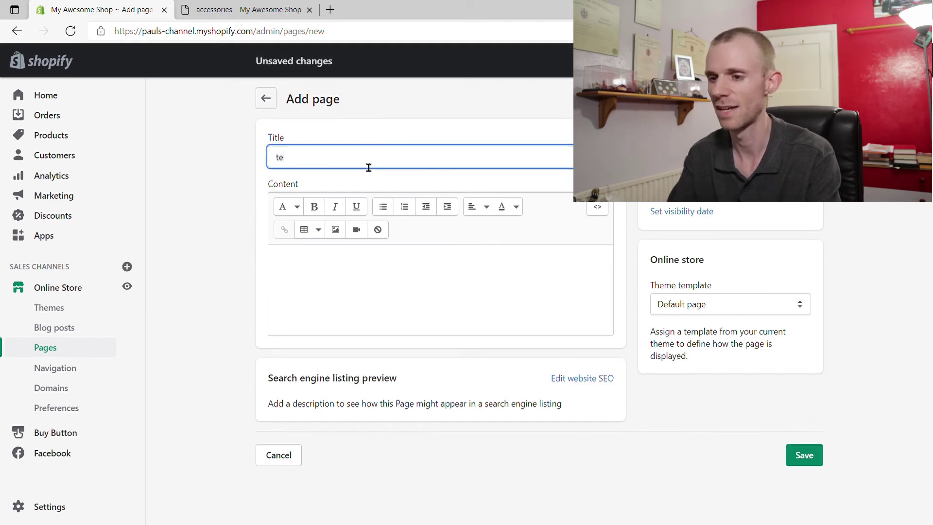
left_click(708, 312)
left_click(690, 344)
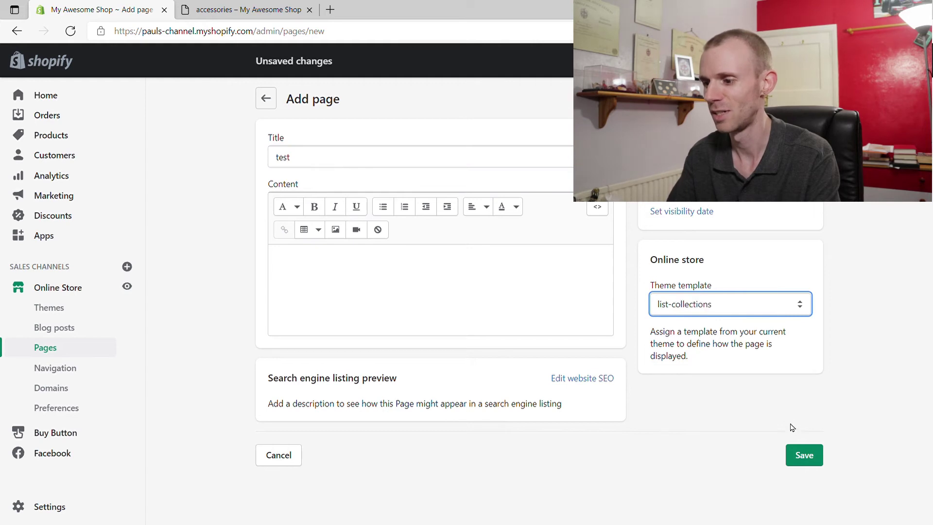
left_click(801, 462)
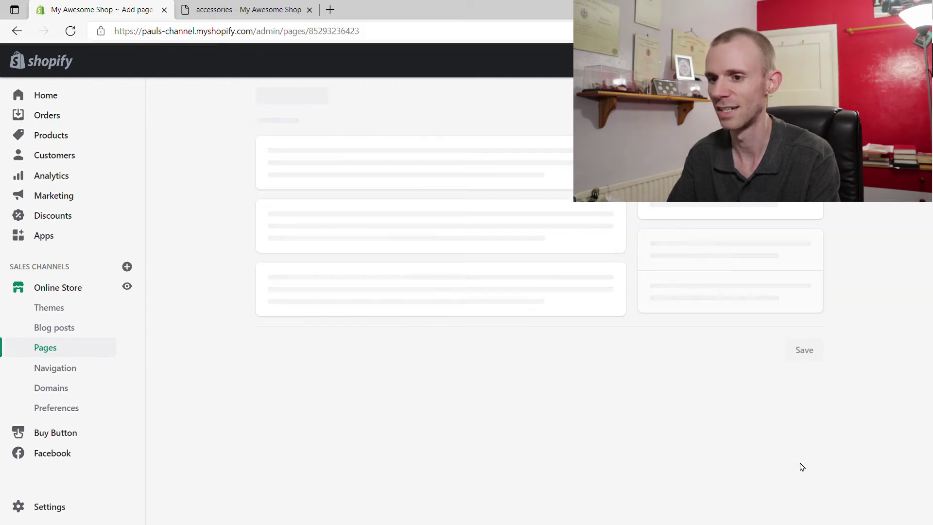
Create and save a menu titled 'test' containing an item linked to the accessories page.
left_click(69, 368)
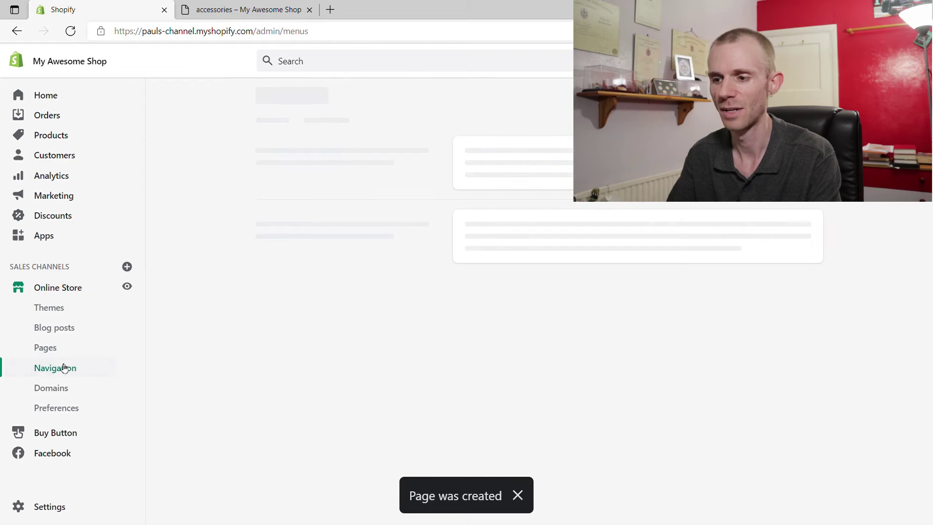
left_click(793, 230)
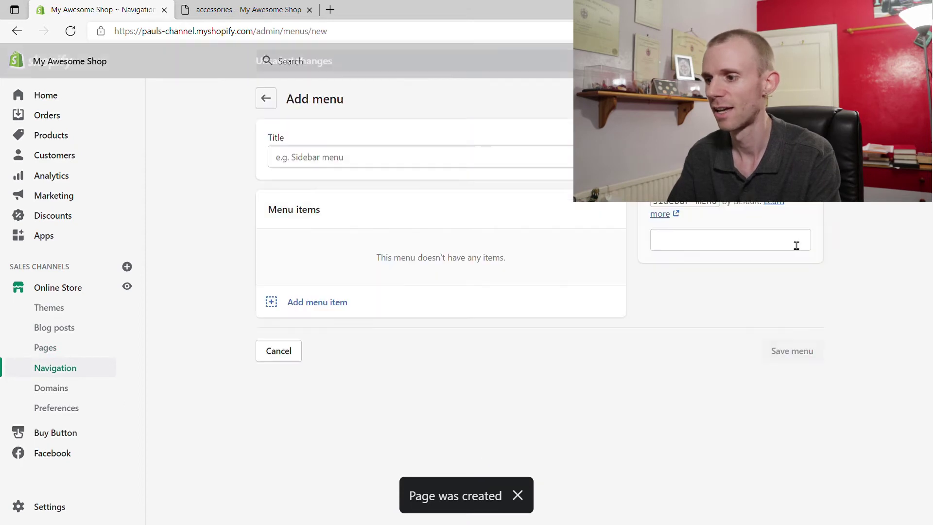
left_click(370, 168)
type("test")
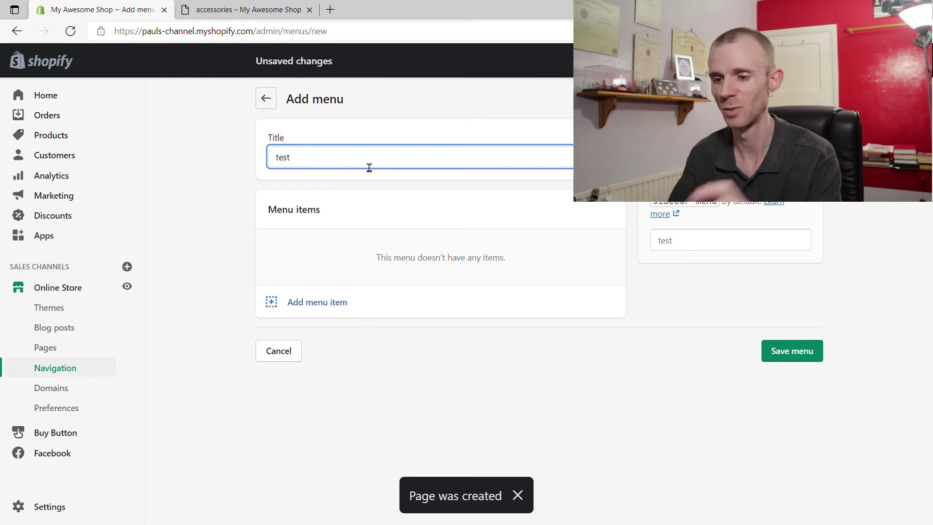
left_click(334, 304)
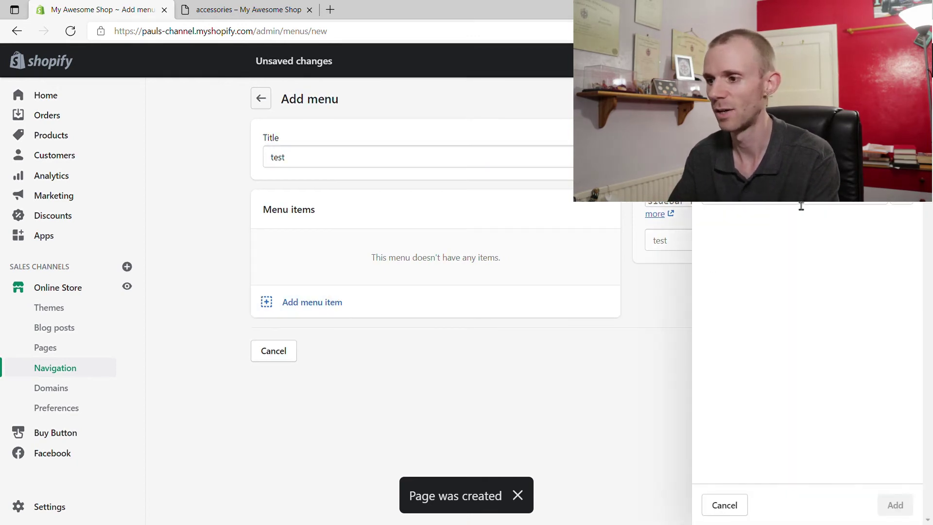
left_click(801, 206)
left_click(766, 320)
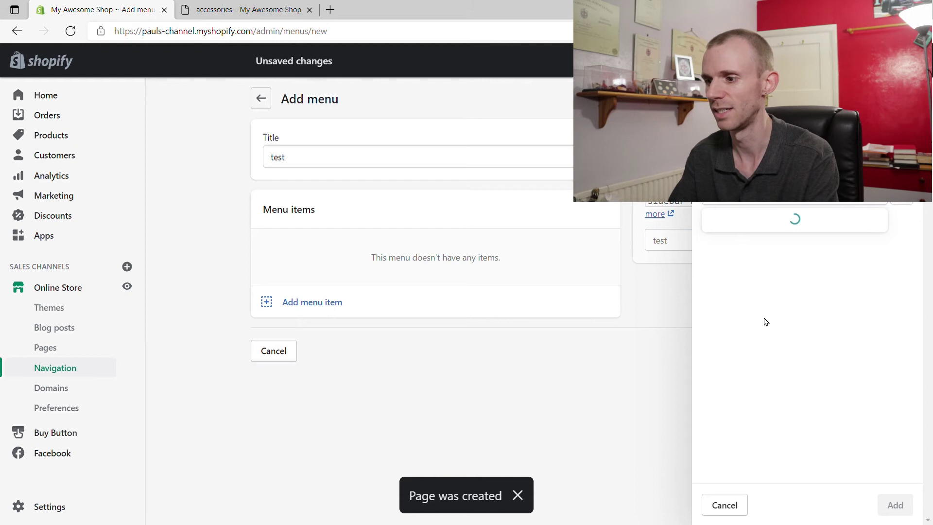
left_click(762, 268)
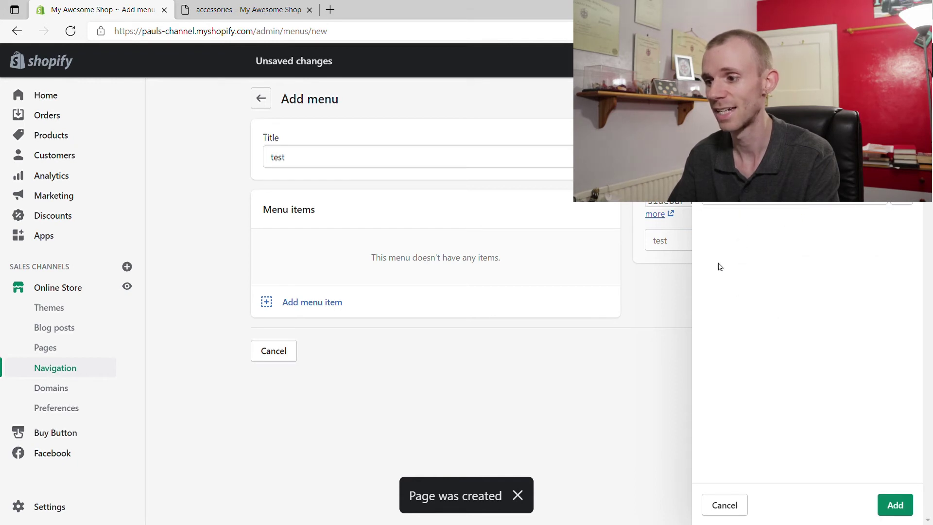
left_click(903, 505)
left_click(772, 336)
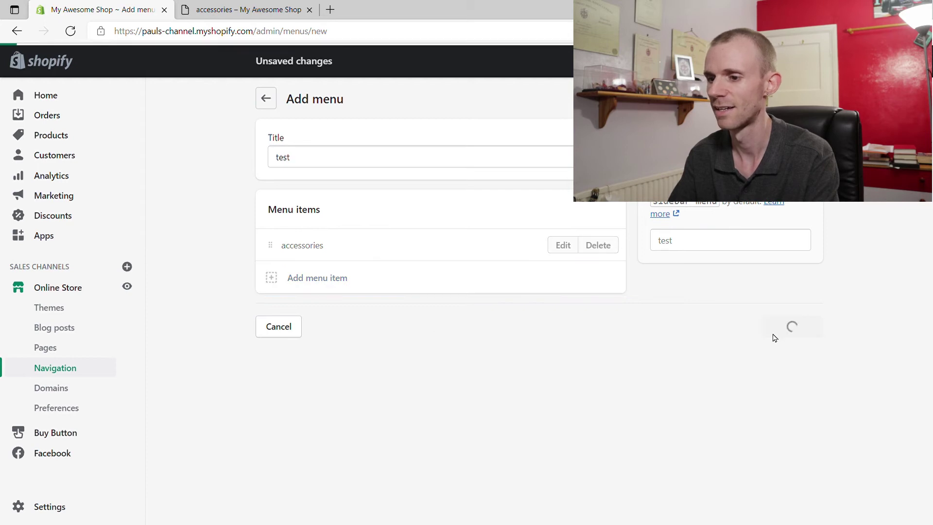
left_click(45, 365)
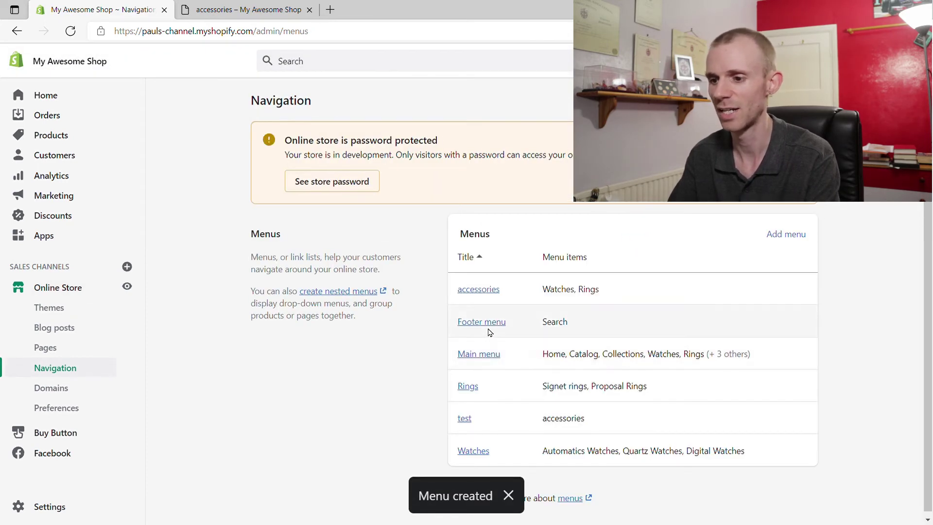
Add a test item linked to the test page at the end of the Main menu and save.
left_click(482, 354)
scroll(383, 370, "down", 1)
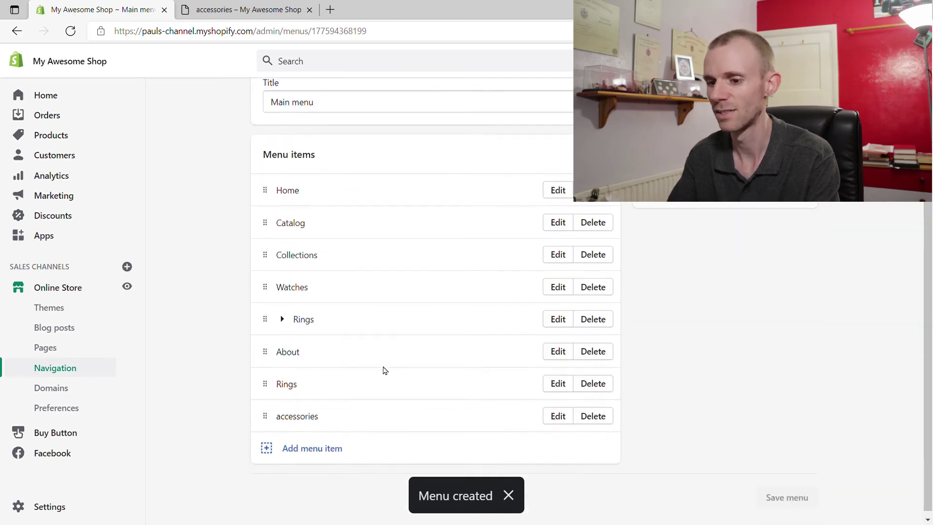
left_click(312, 442)
left_click(800, 210)
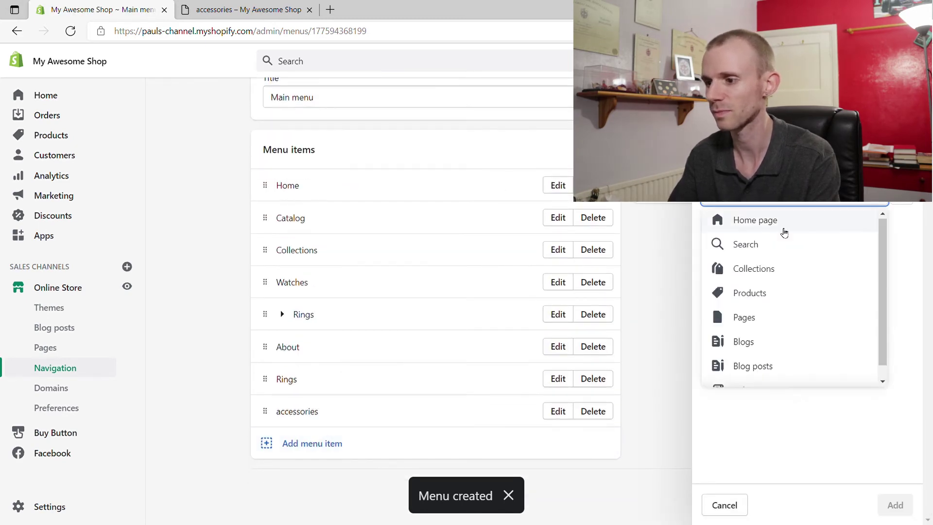
left_click(759, 319)
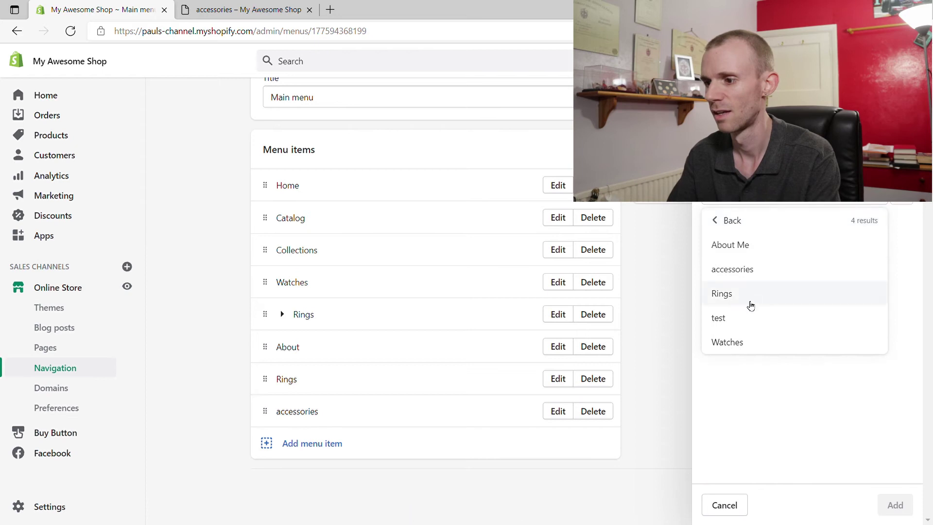
left_click(740, 323)
left_click(895, 503)
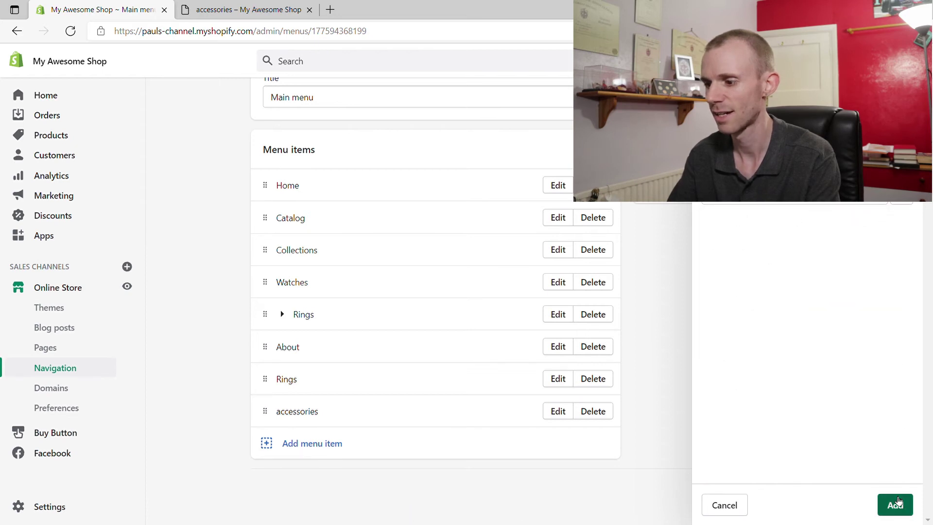
scroll(801, 490, "down", 1)
left_click(795, 488)
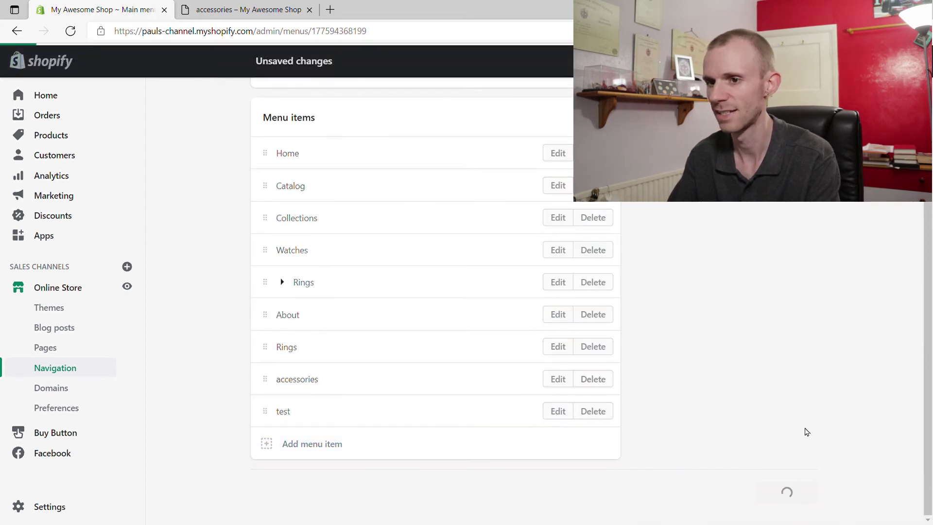
left_click(218, 7)
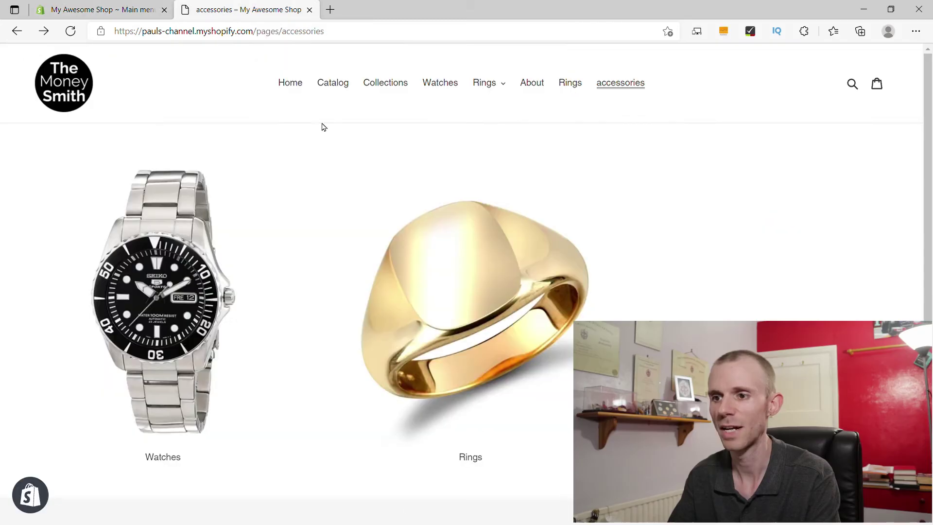
left_click(70, 31)
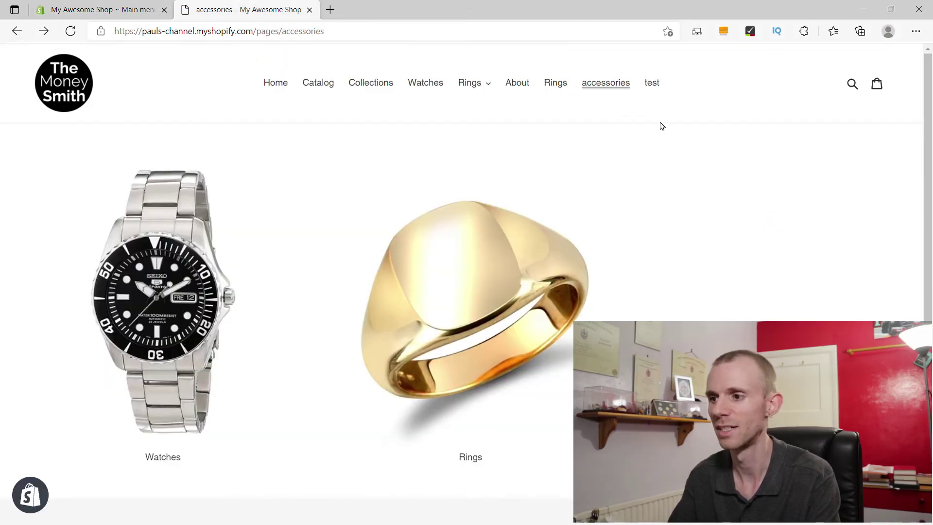
left_click(653, 87)
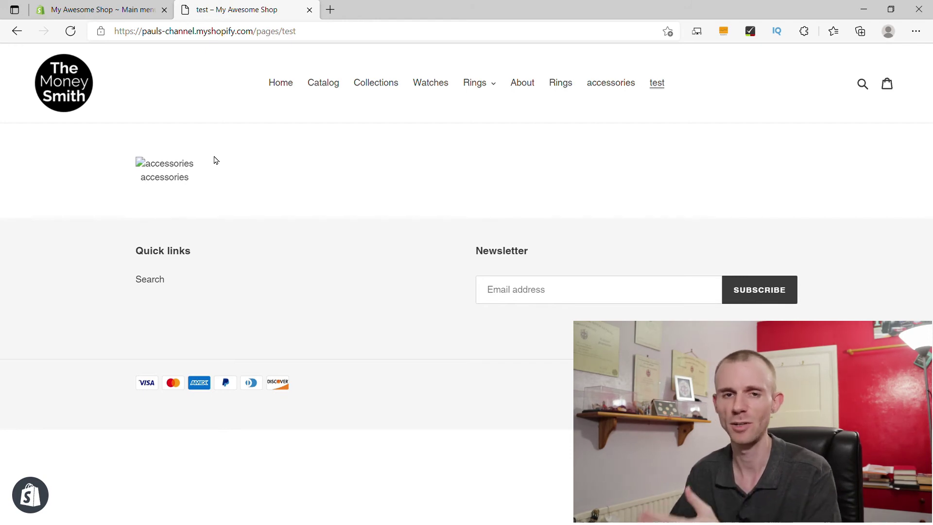
left_click(607, 93)
left_click(192, 302)
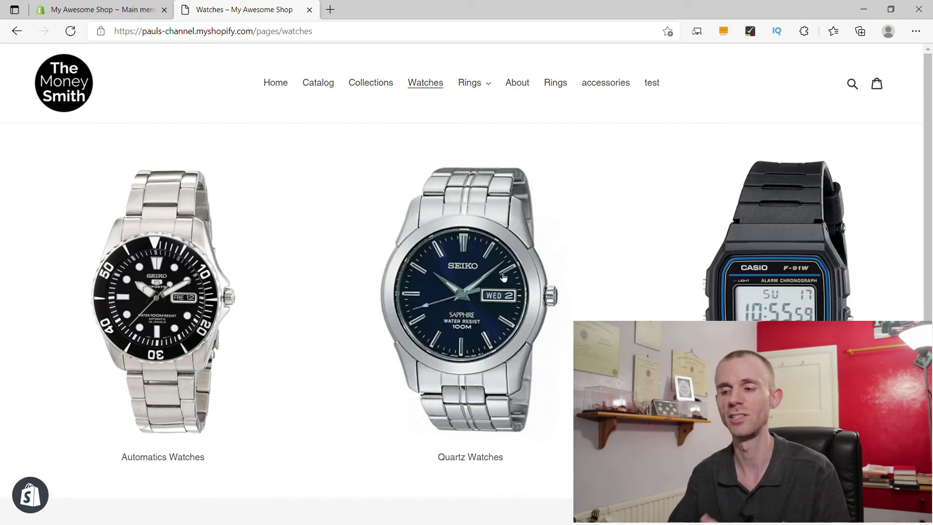
left_click(590, 87)
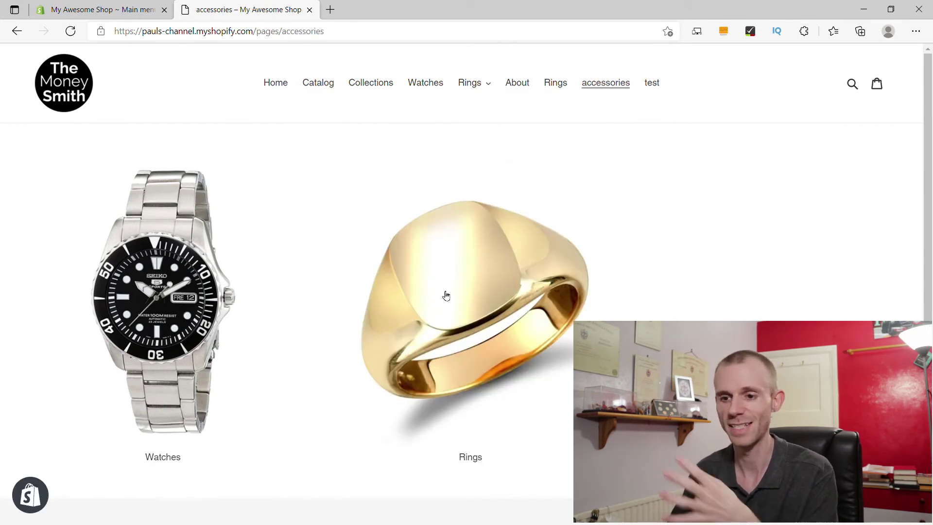
left_click(651, 85)
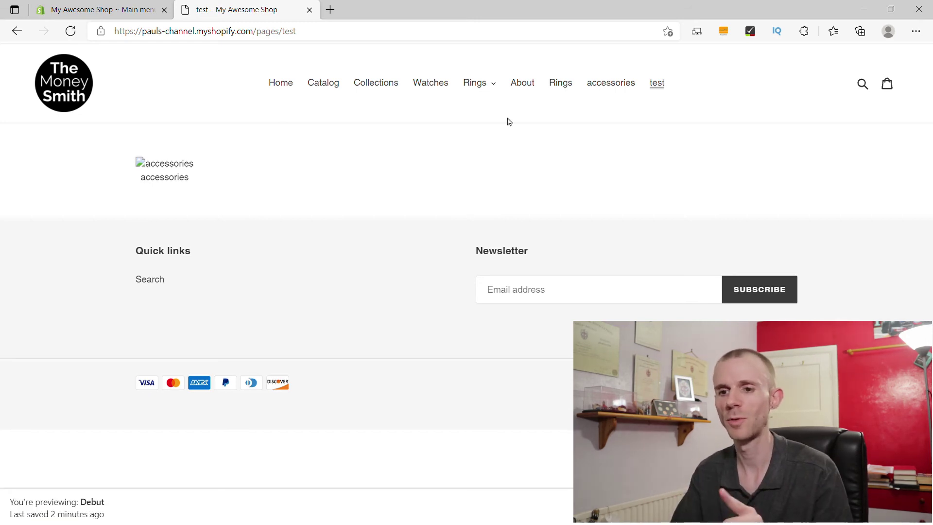
left_click(610, 84)
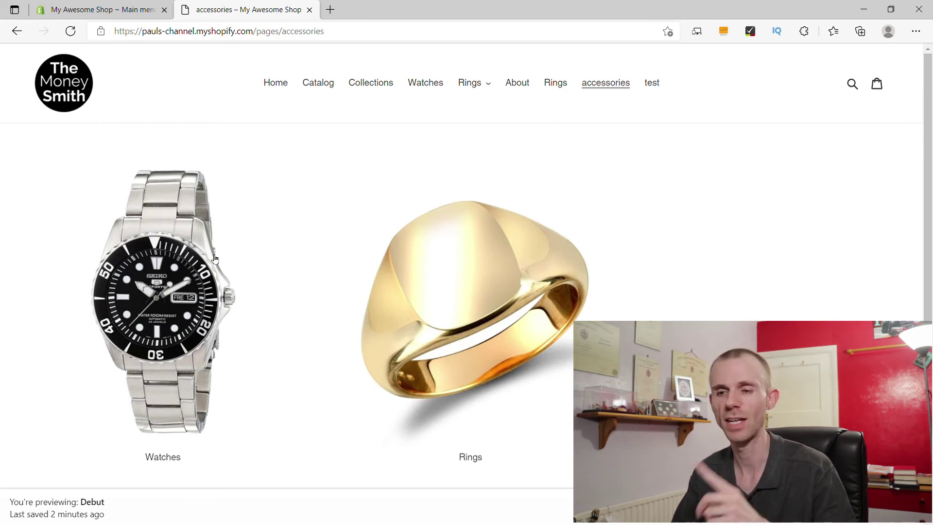
left_click(421, 83)
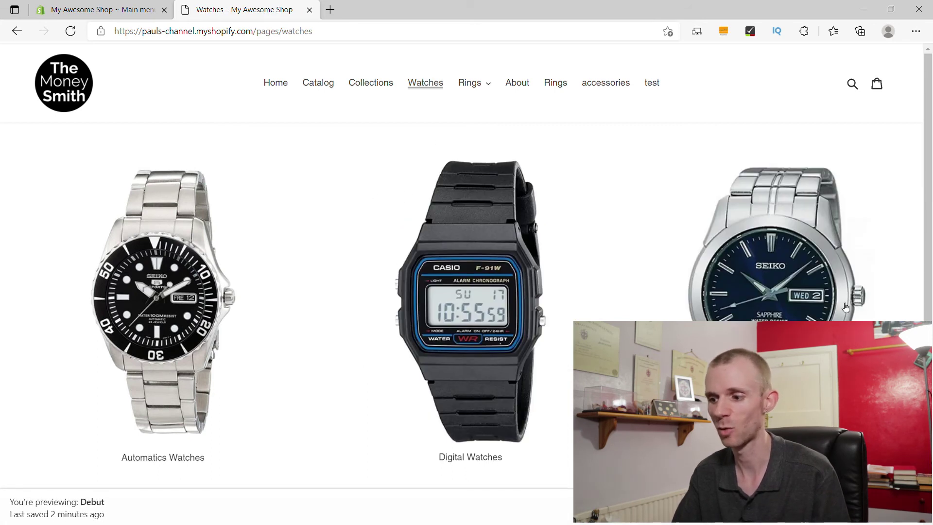
left_click(593, 88)
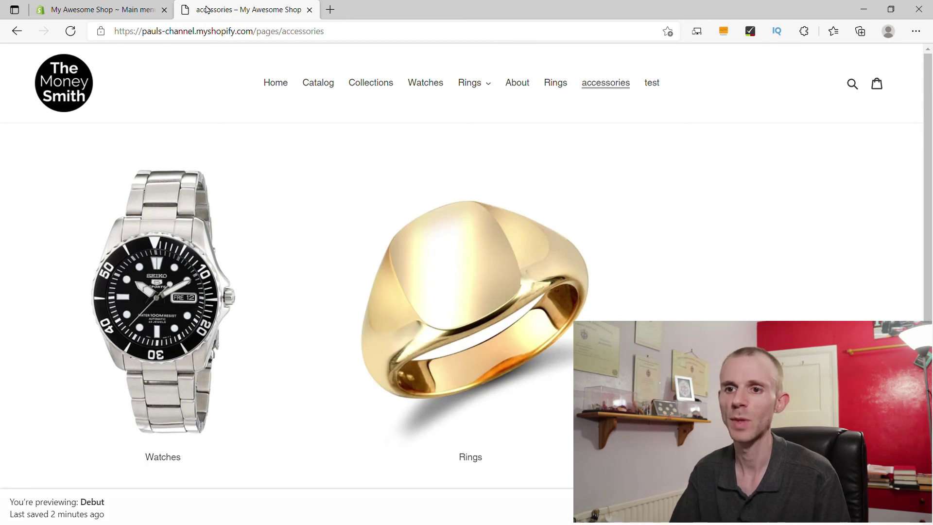
left_click(128, 7)
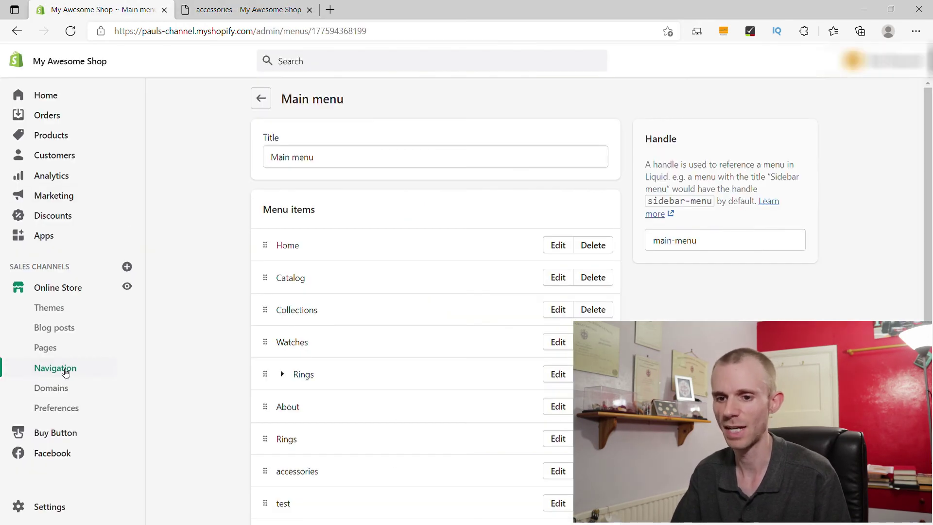
Move Quartz Watches to the top of the Watches menu and save the new order.
left_click(63, 369)
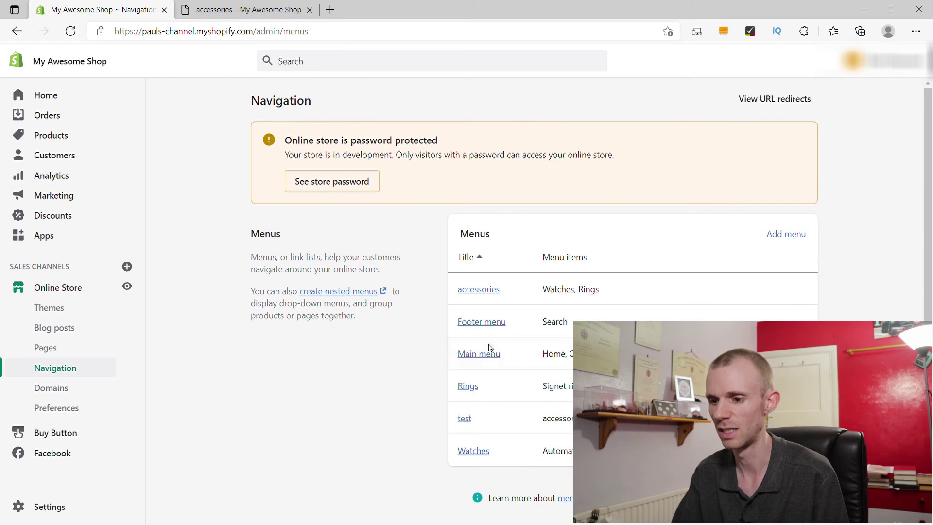
left_click(470, 451)
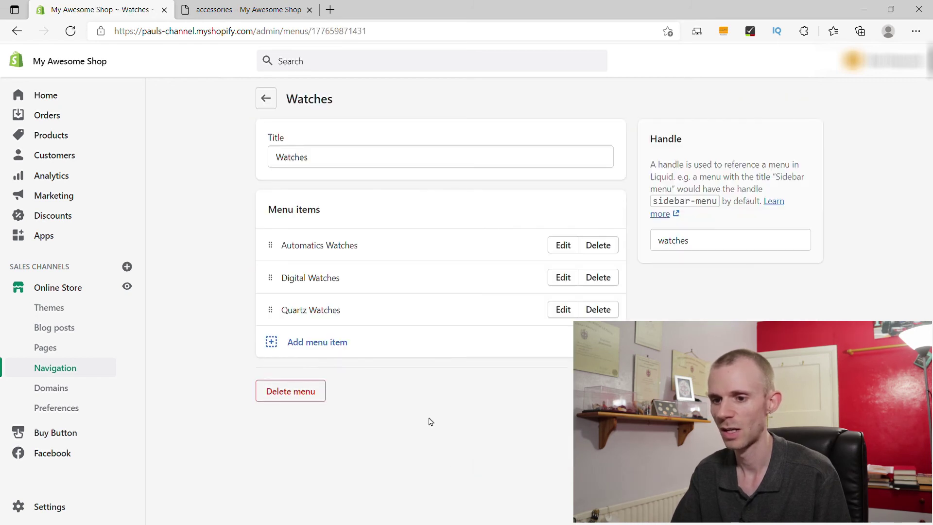
left_click_drag(273, 313, 272, 262)
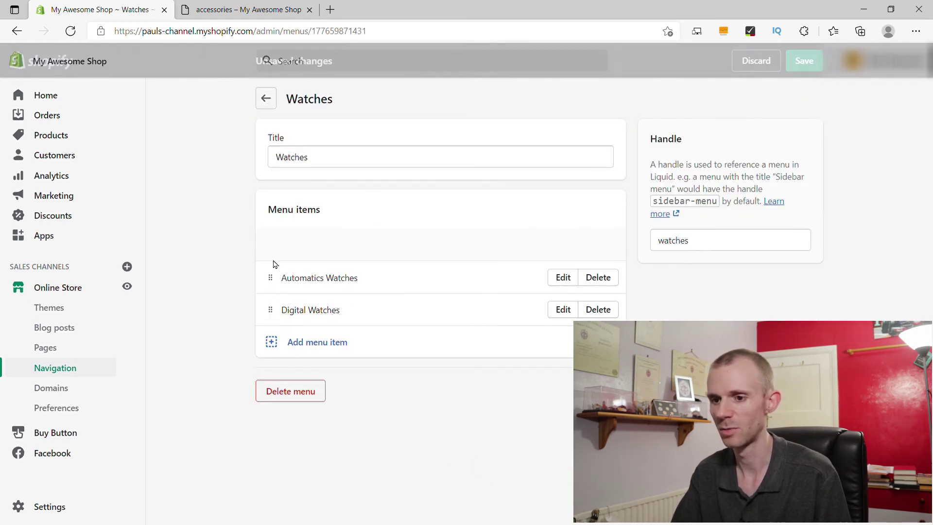
left_click(804, 61)
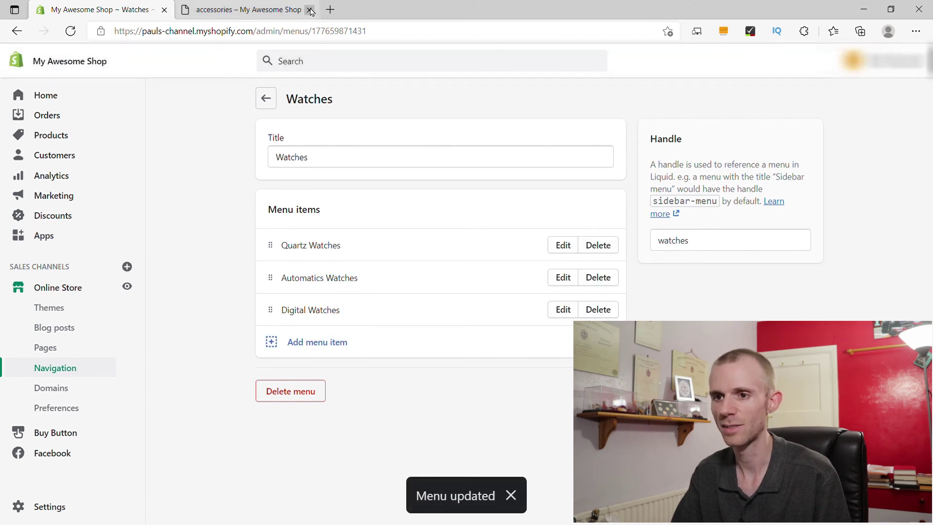
left_click(248, 7)
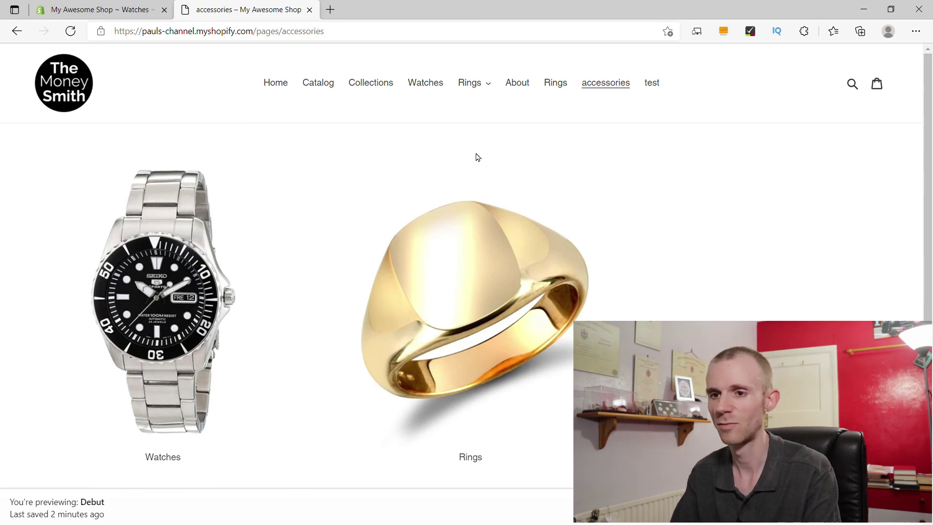
Reload the accessories page and visit Rings and back to confirm the Quartz watch tile image.
left_click(78, 35)
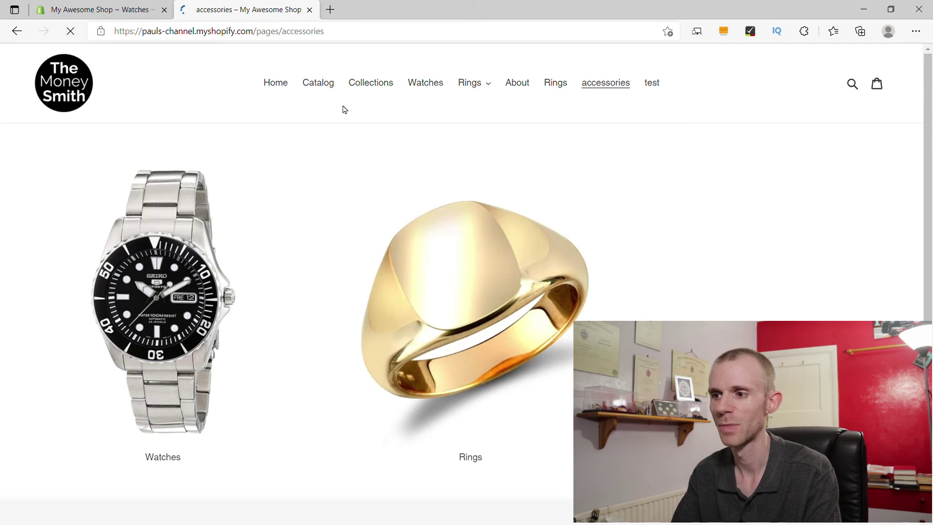
left_click(560, 87)
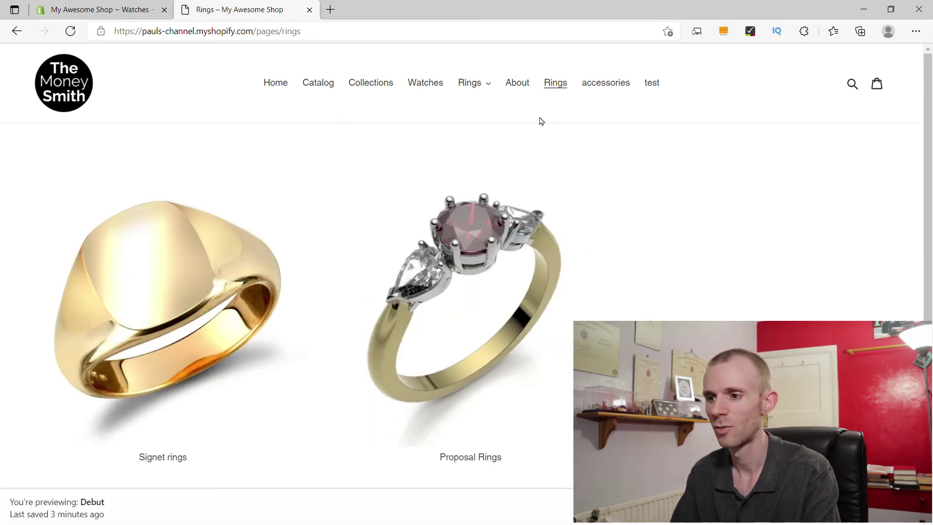
left_click(608, 86)
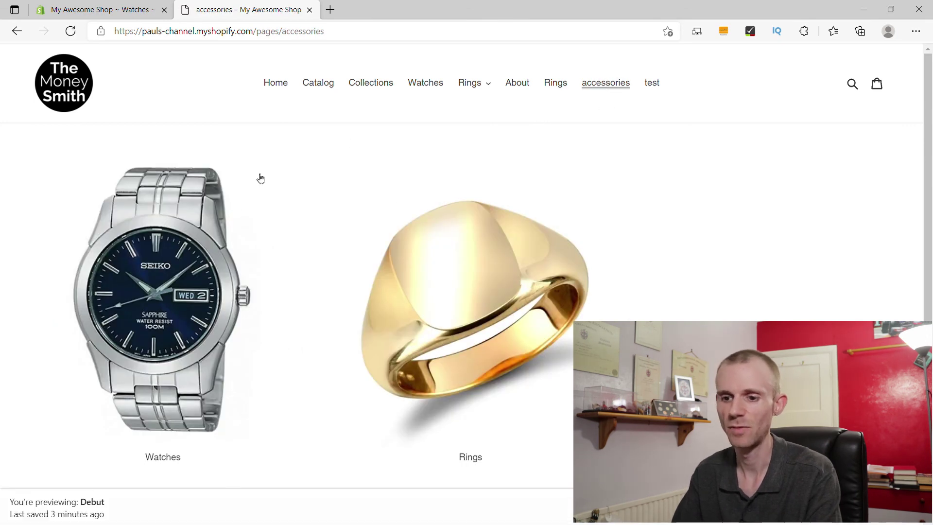